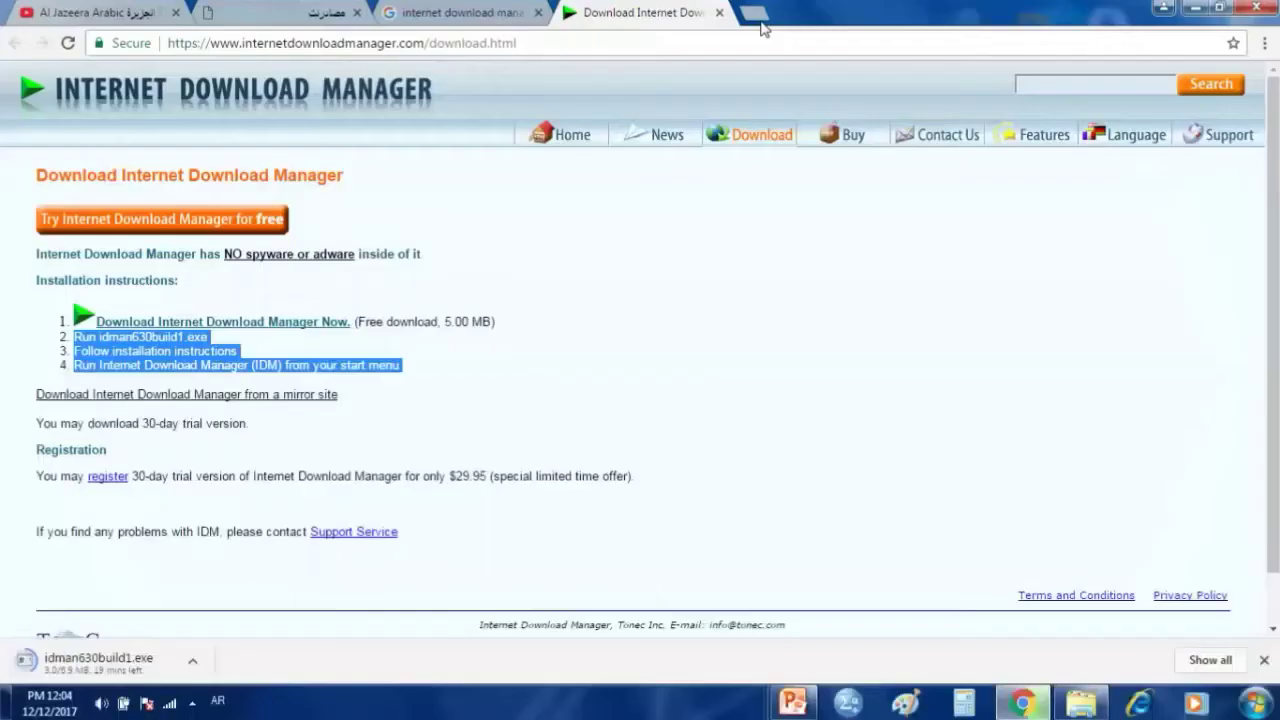
In a new tab, search 'جوجل عربي' and open the google.com/?hl=ar result
left_click(757, 20)
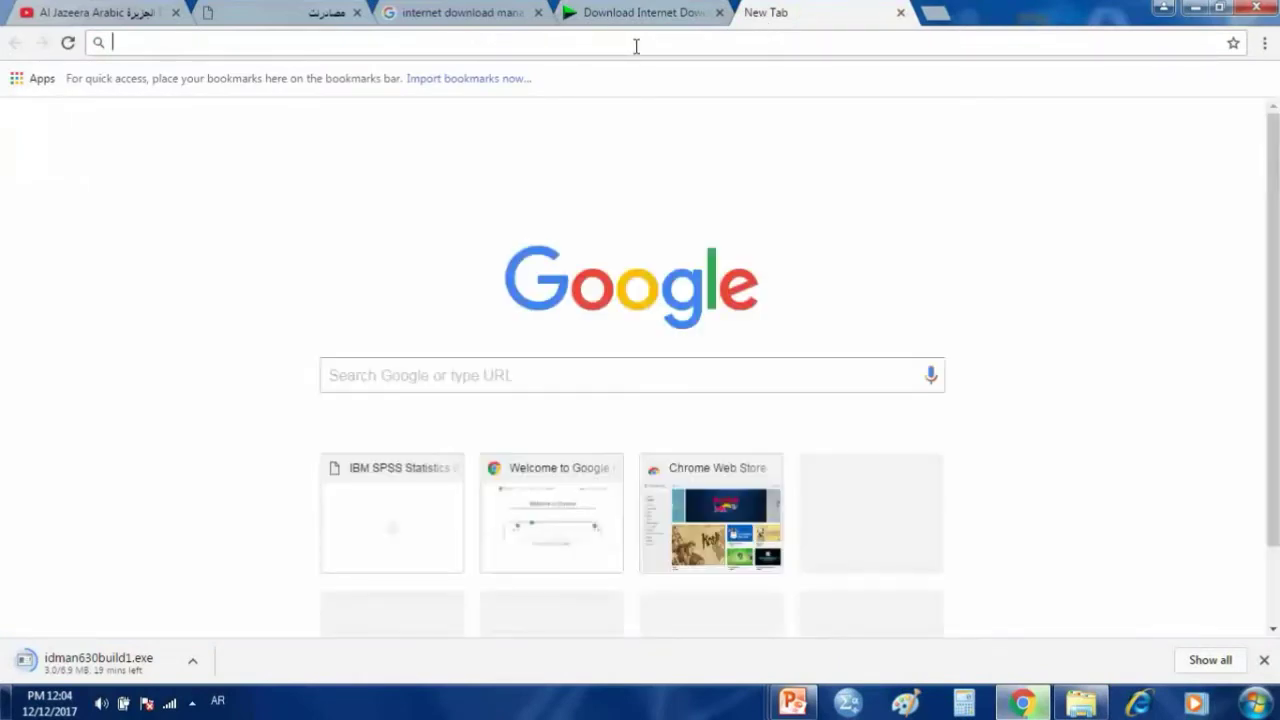
type("حو")
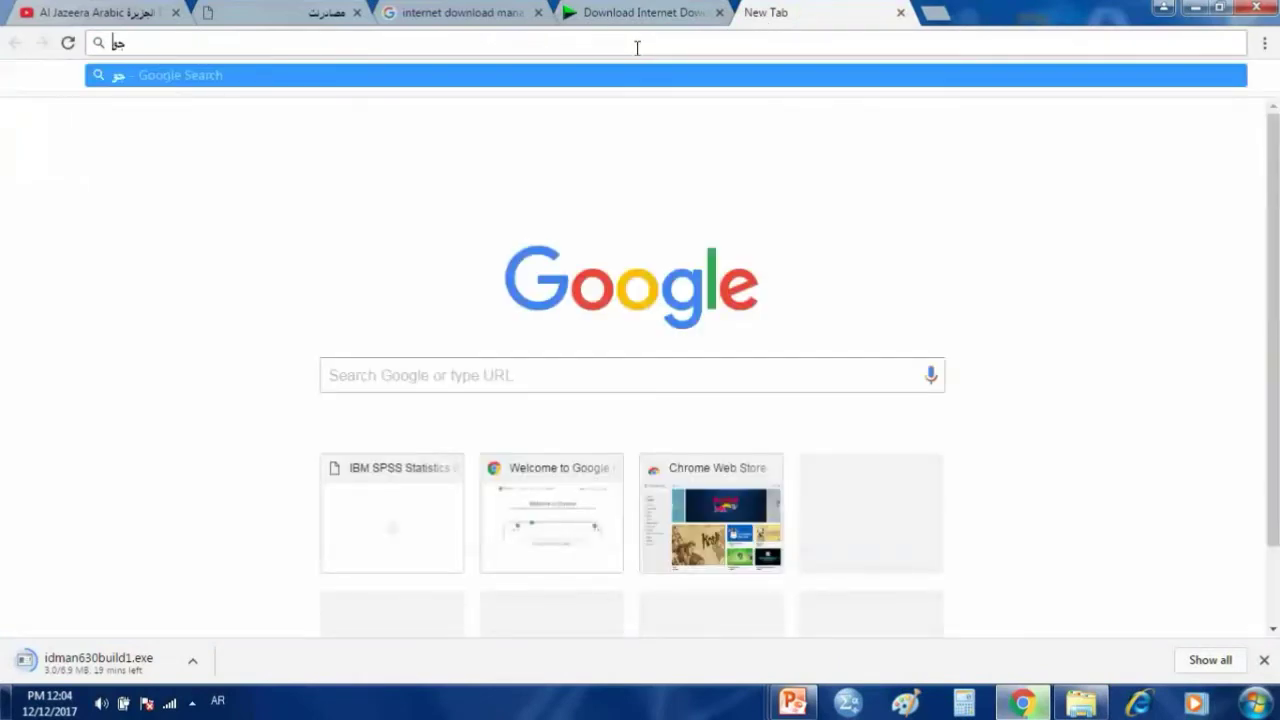
type("جل ع")
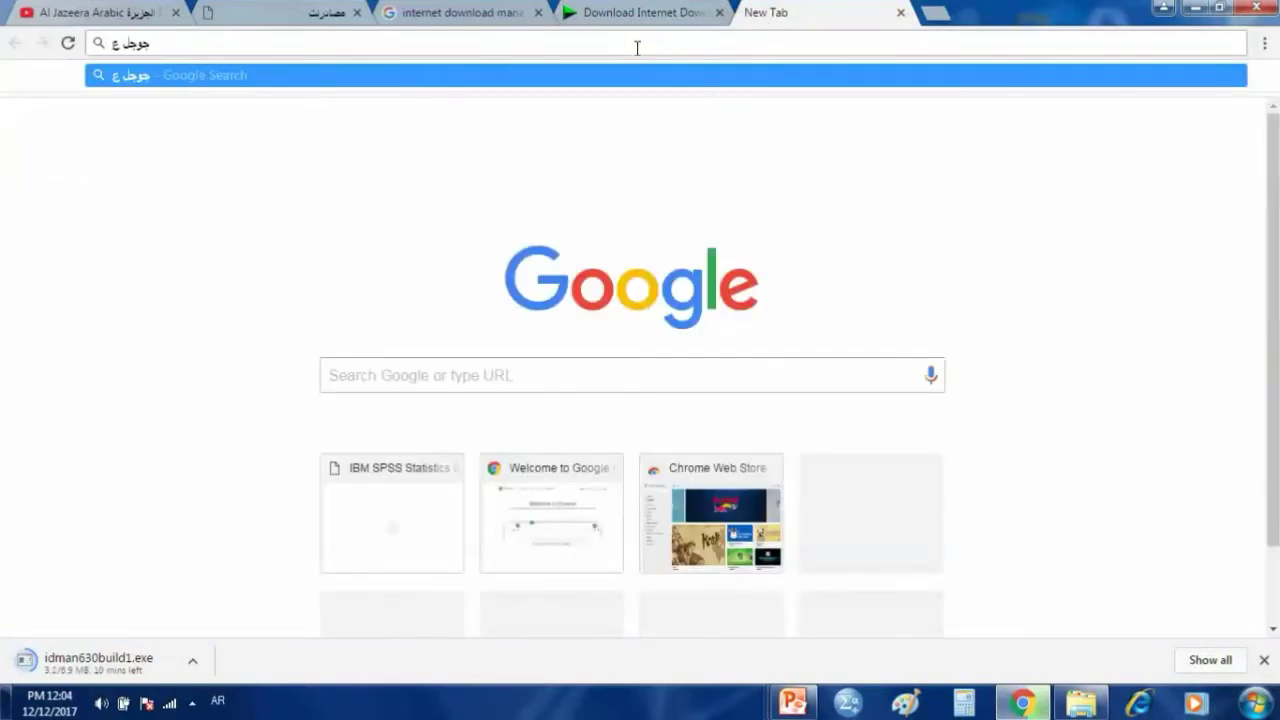
type("ربي")
key("Return")
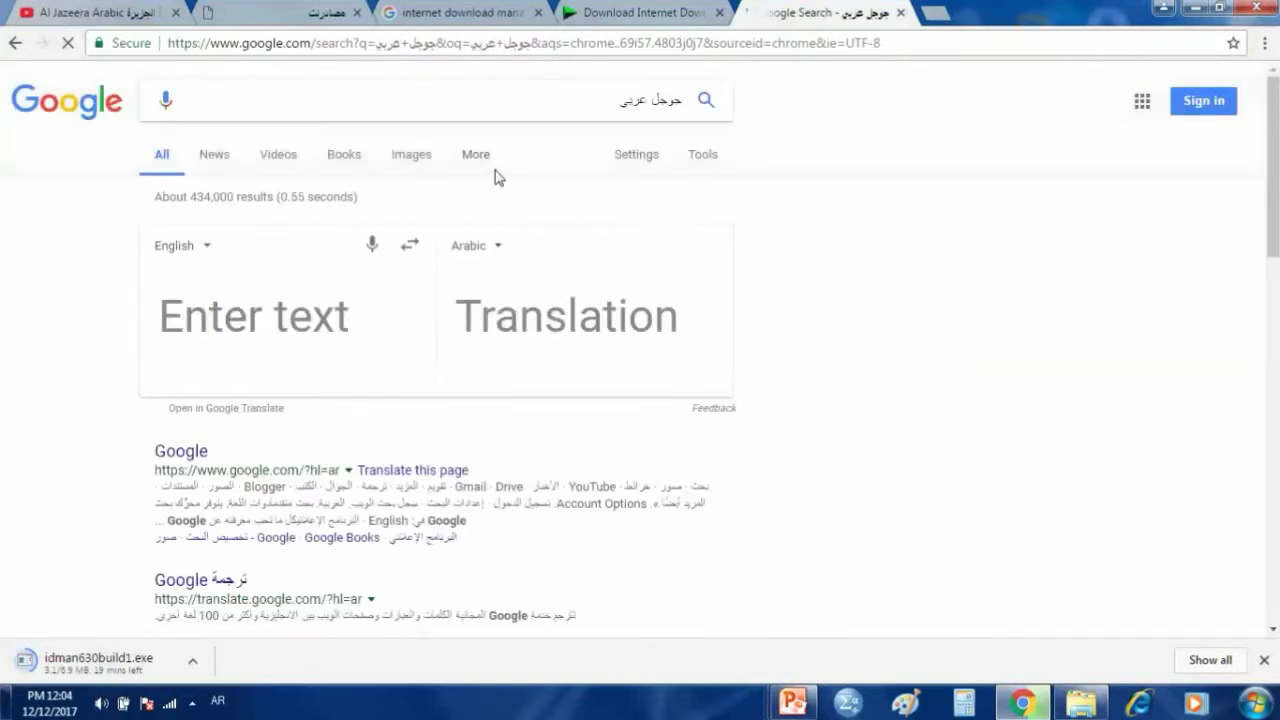
left_click(404, 95)
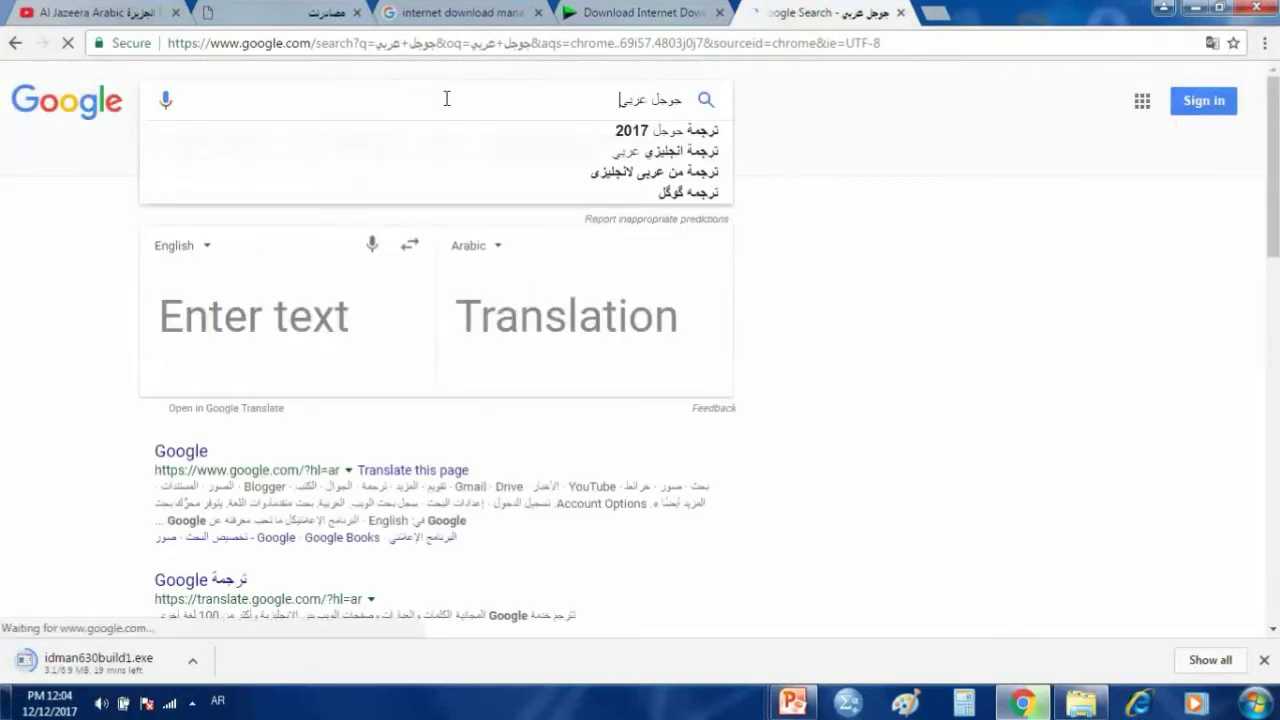
left_click(766, 117)
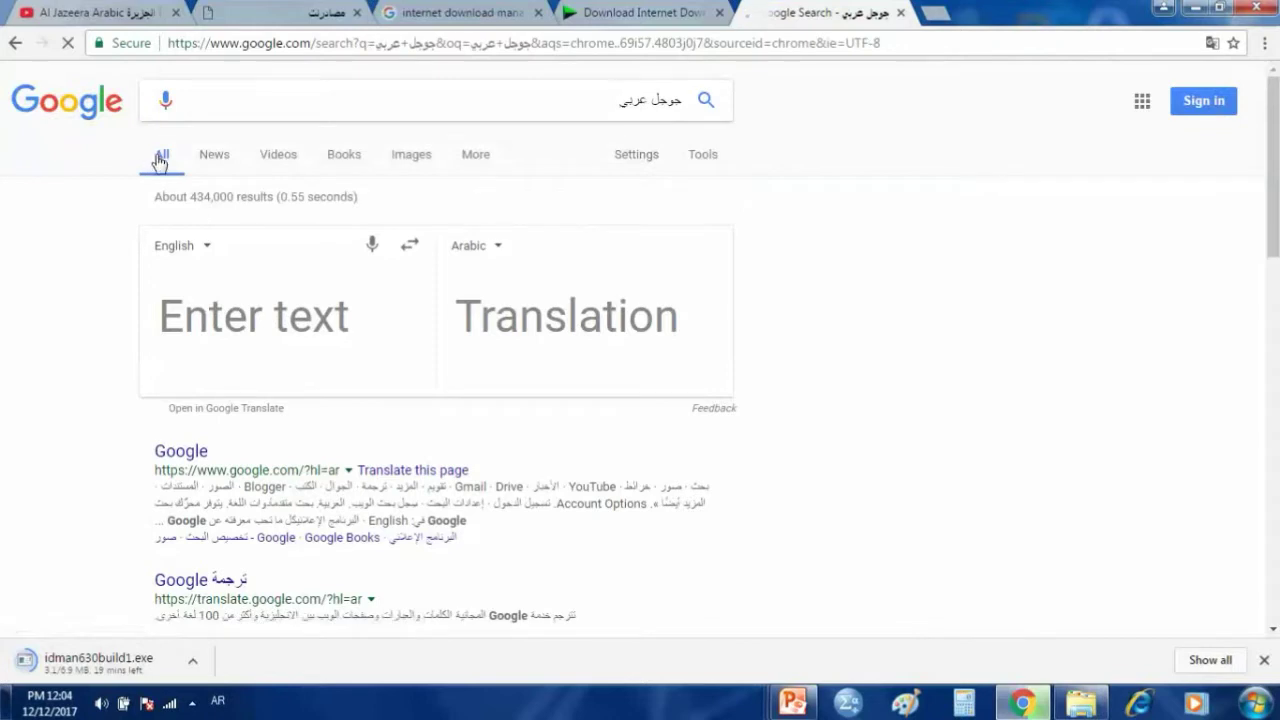
double_click(333, 470)
left_click(181, 458)
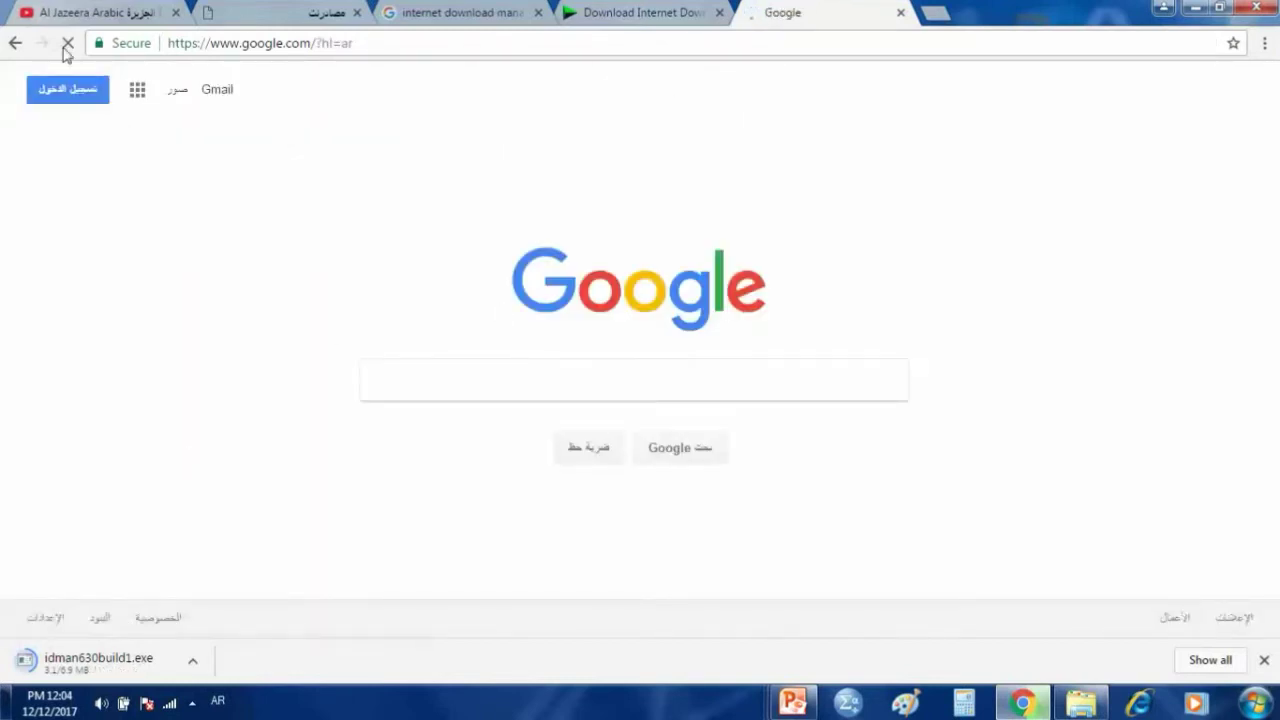
Go to the صور page at google.com/imghp?hl=ar and focus its search box
left_click(178, 100)
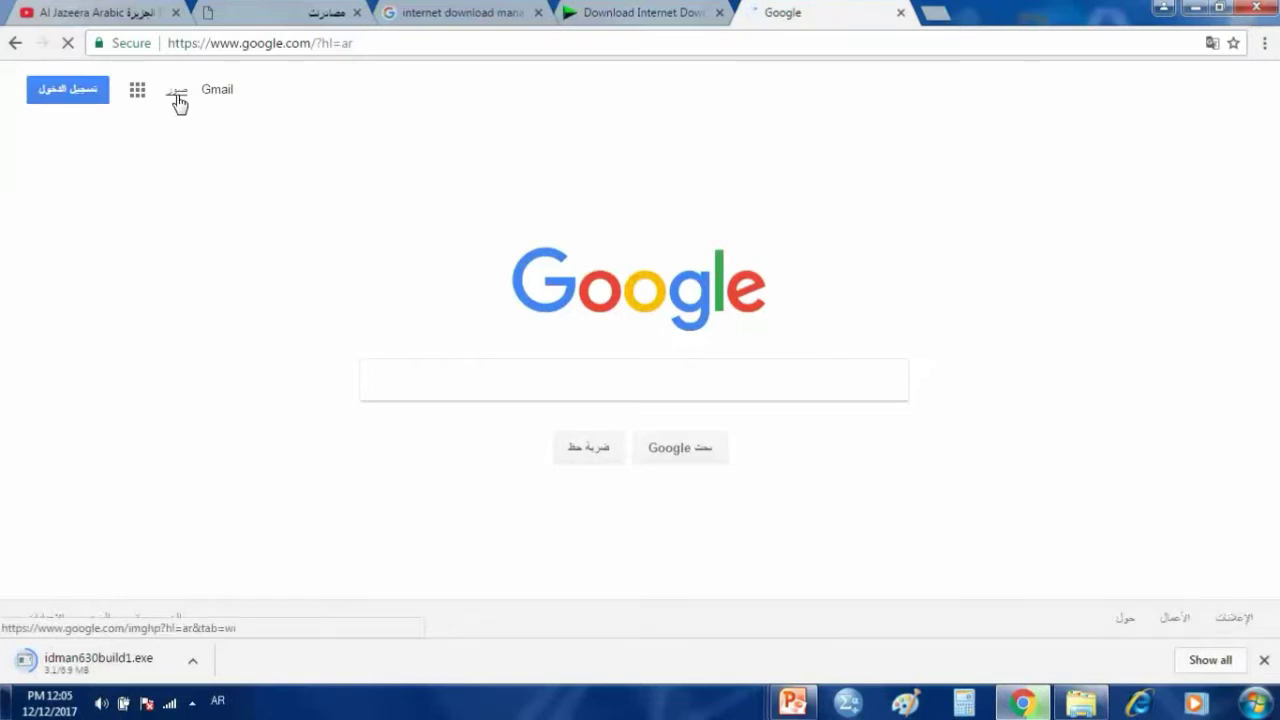
left_click(178, 100)
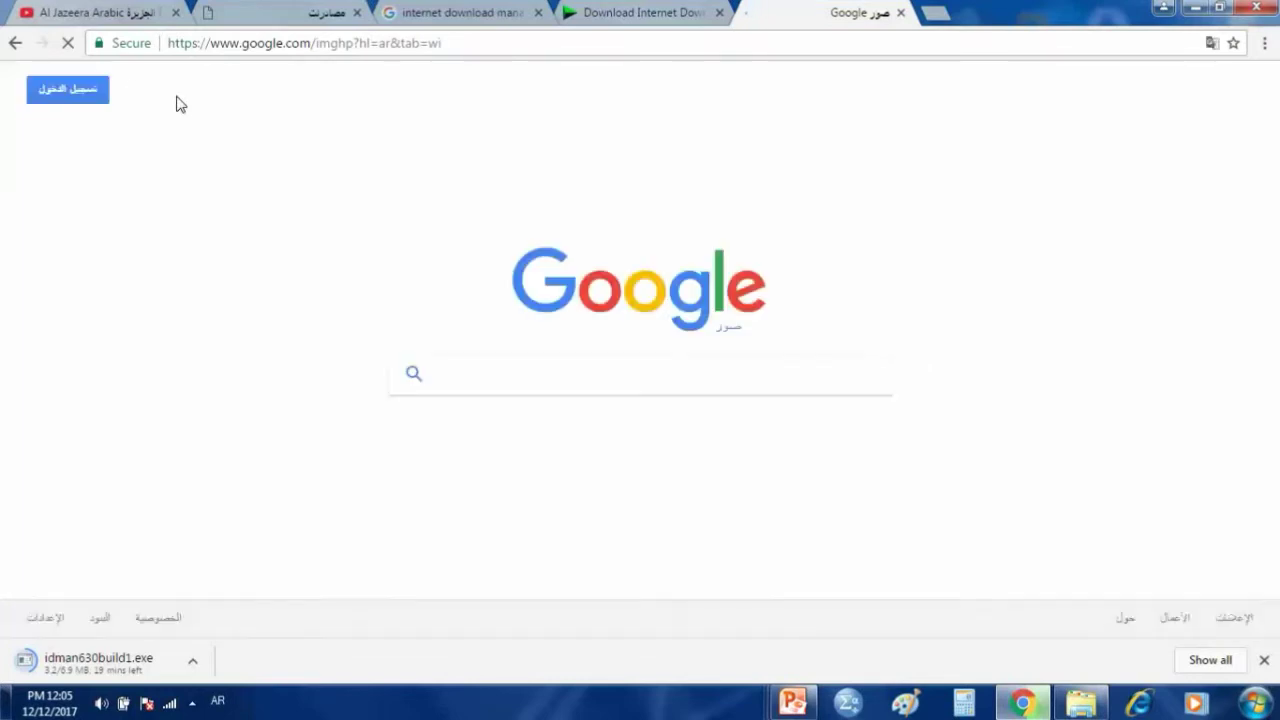
left_click(378, 43)
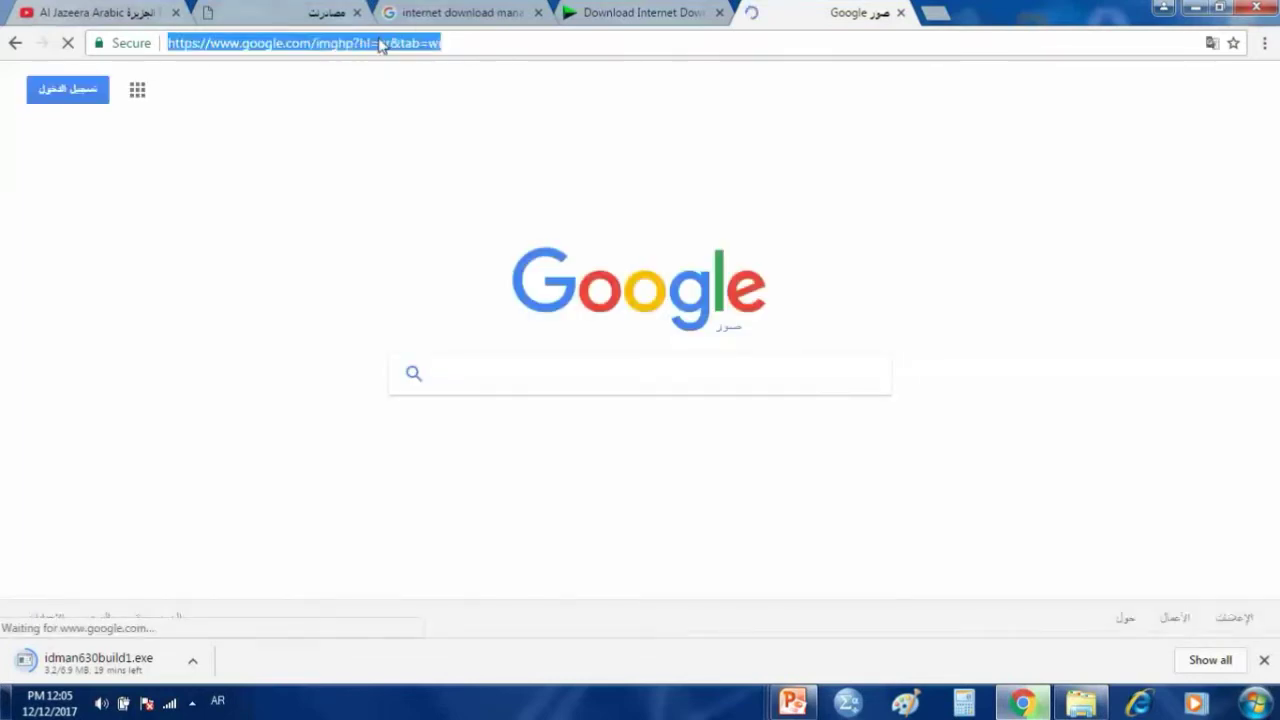
left_click(418, 44)
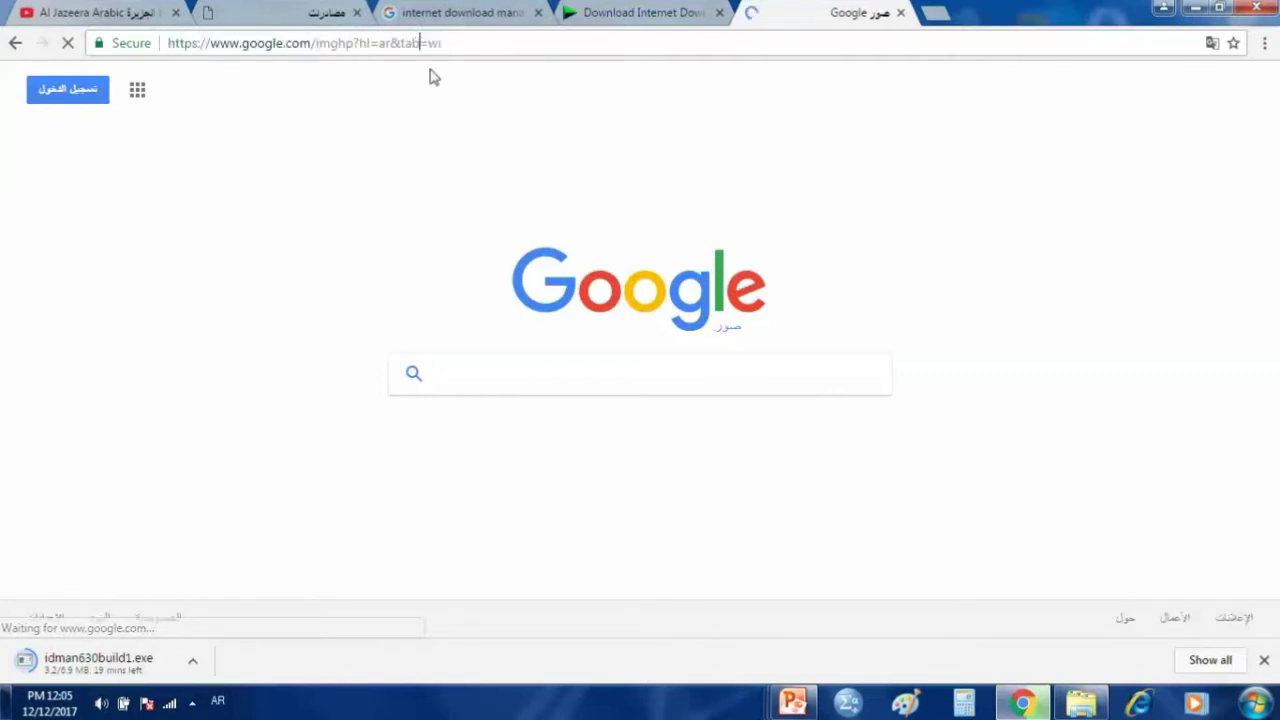
left_click(660, 376)
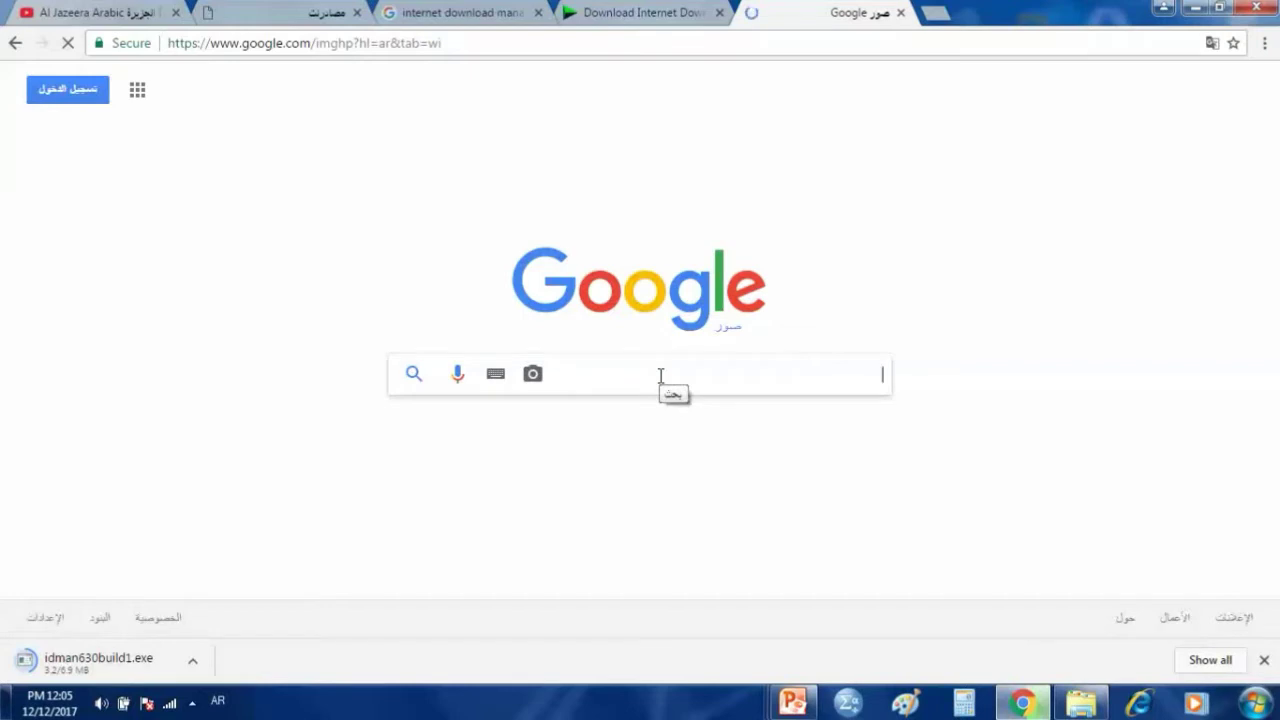
Search Google Images for 'جزيرة سقطرى'
type("جزيرة س")
type("قطرى")
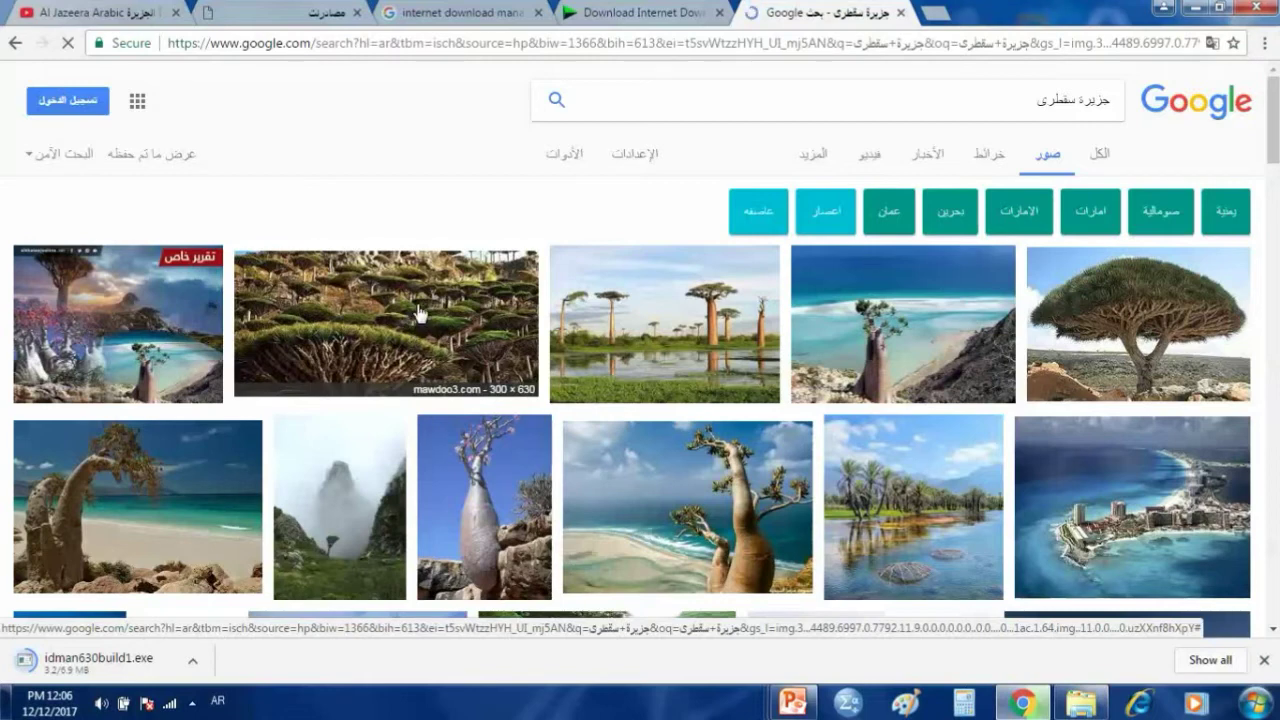
Save the dragon-tree forest thumbnail to Downloads as download.jpg
right_click(418, 310)
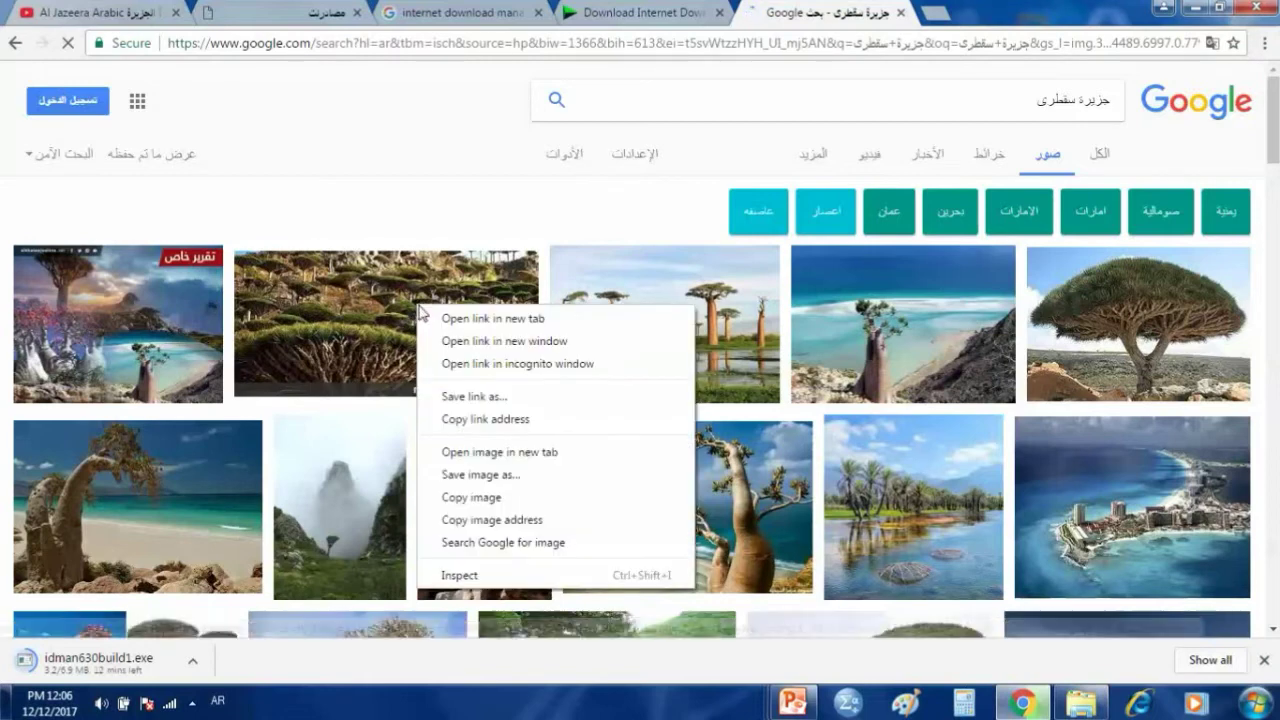
left_click(474, 476)
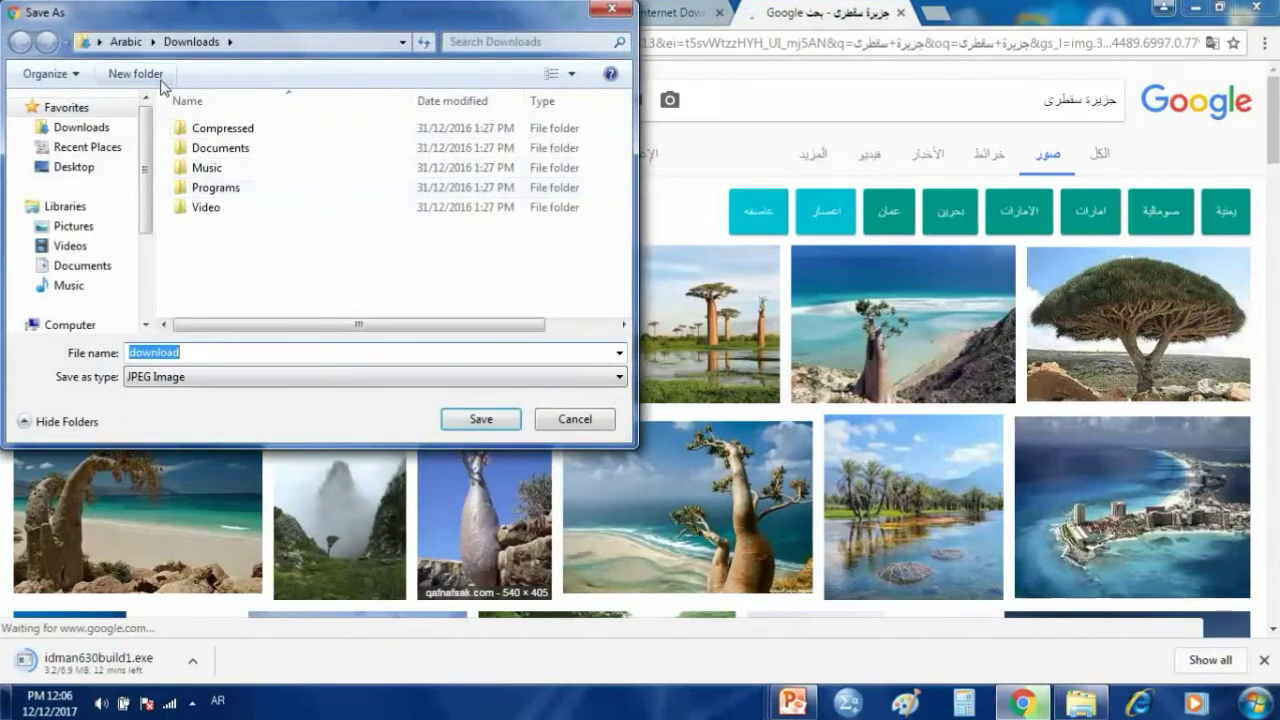
left_click(491, 426)
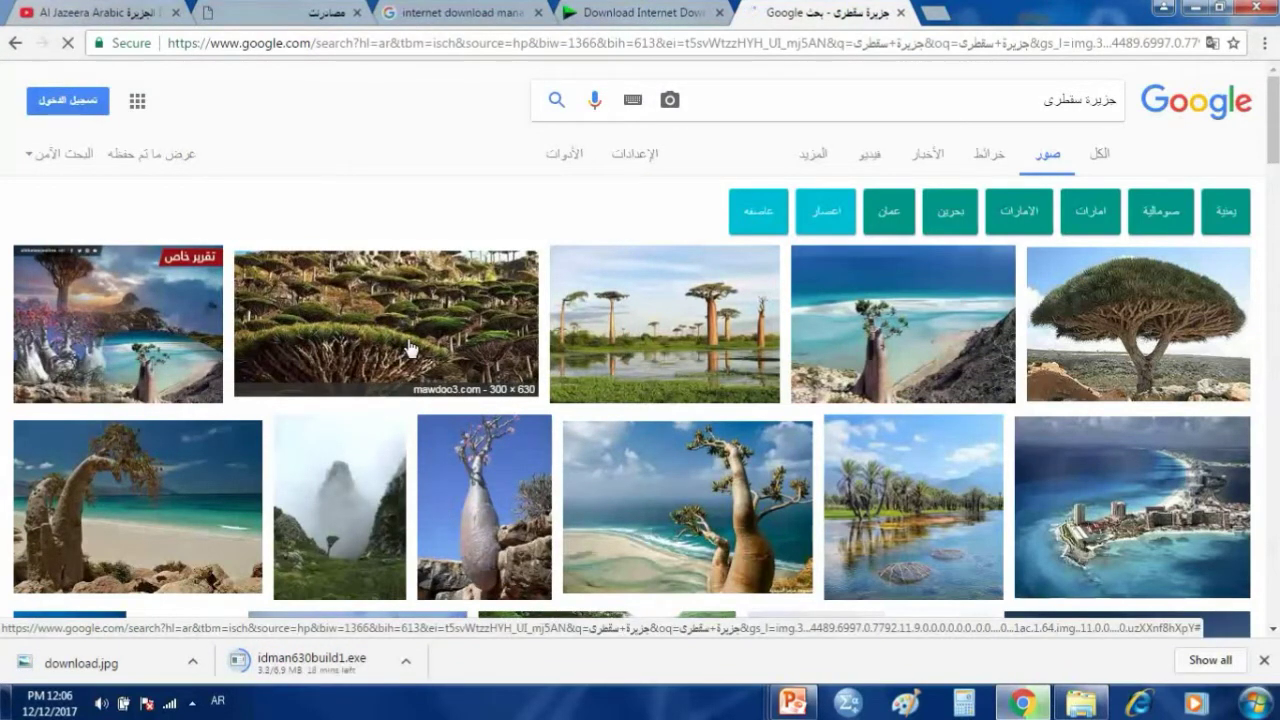
Preview the dragon-tree forest image and open its full-size version in a new tab
scroll(409, 348, "down", 2)
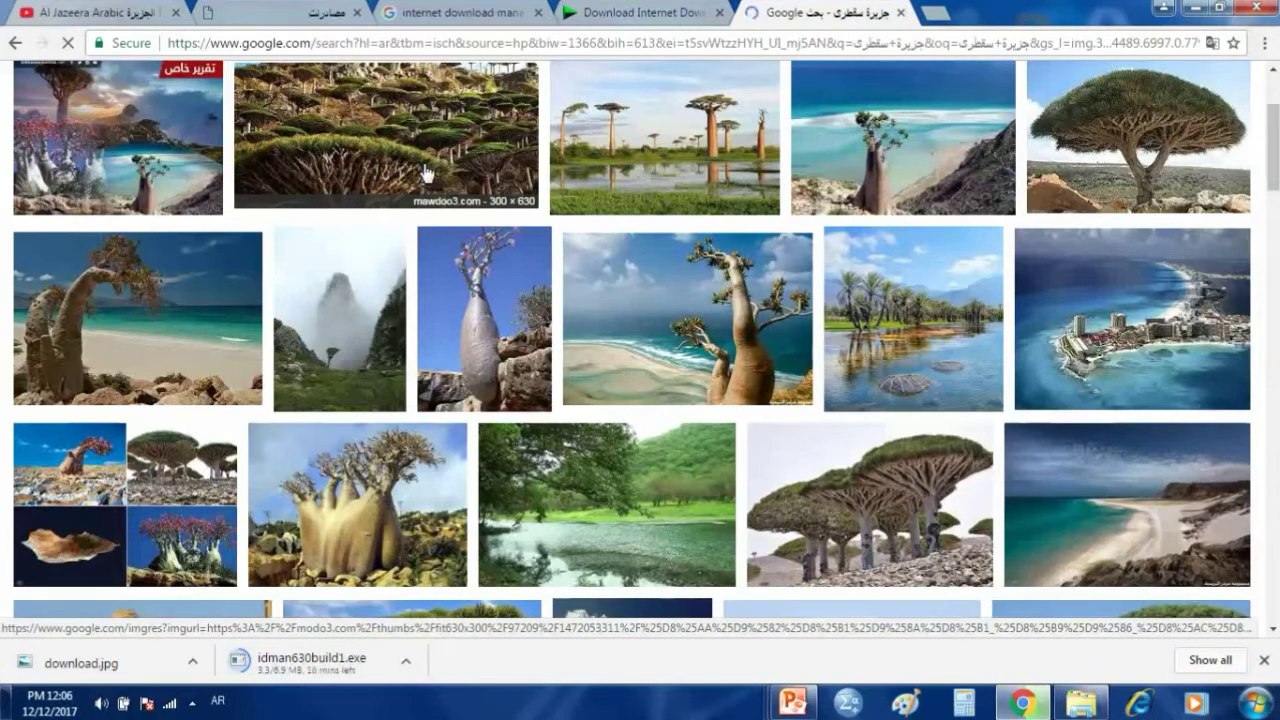
left_click(425, 173)
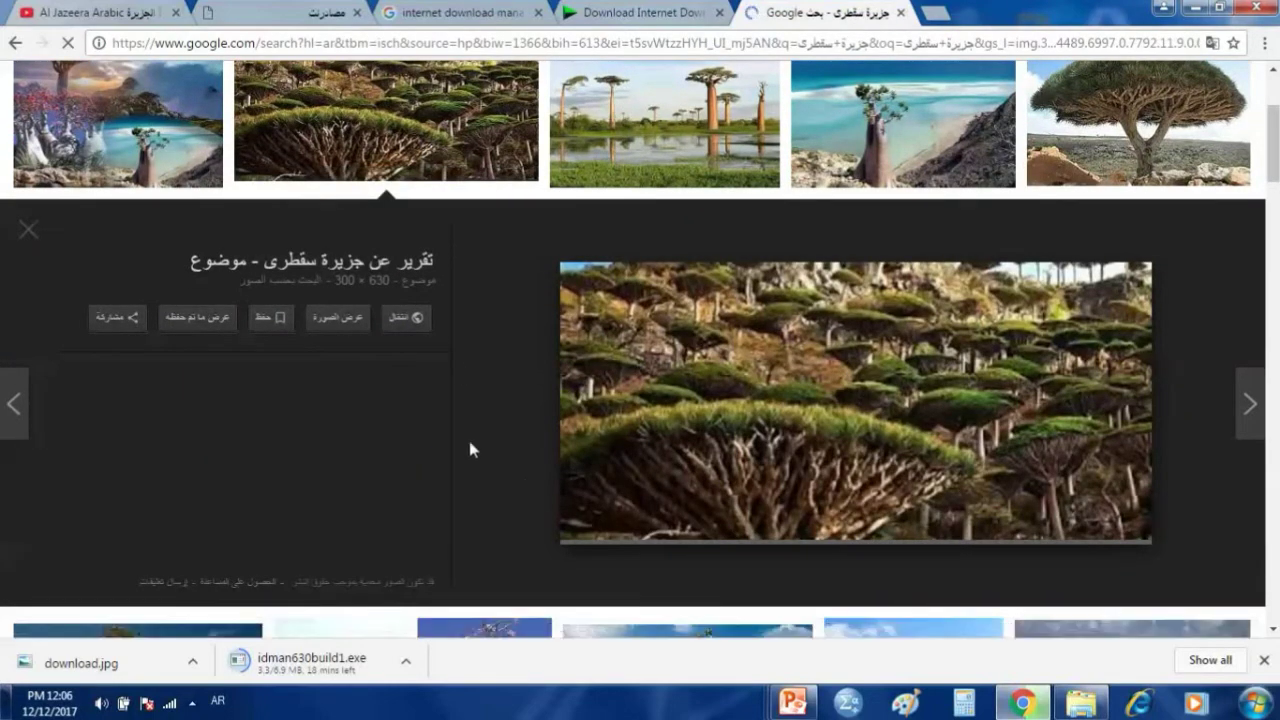
left_click(344, 324)
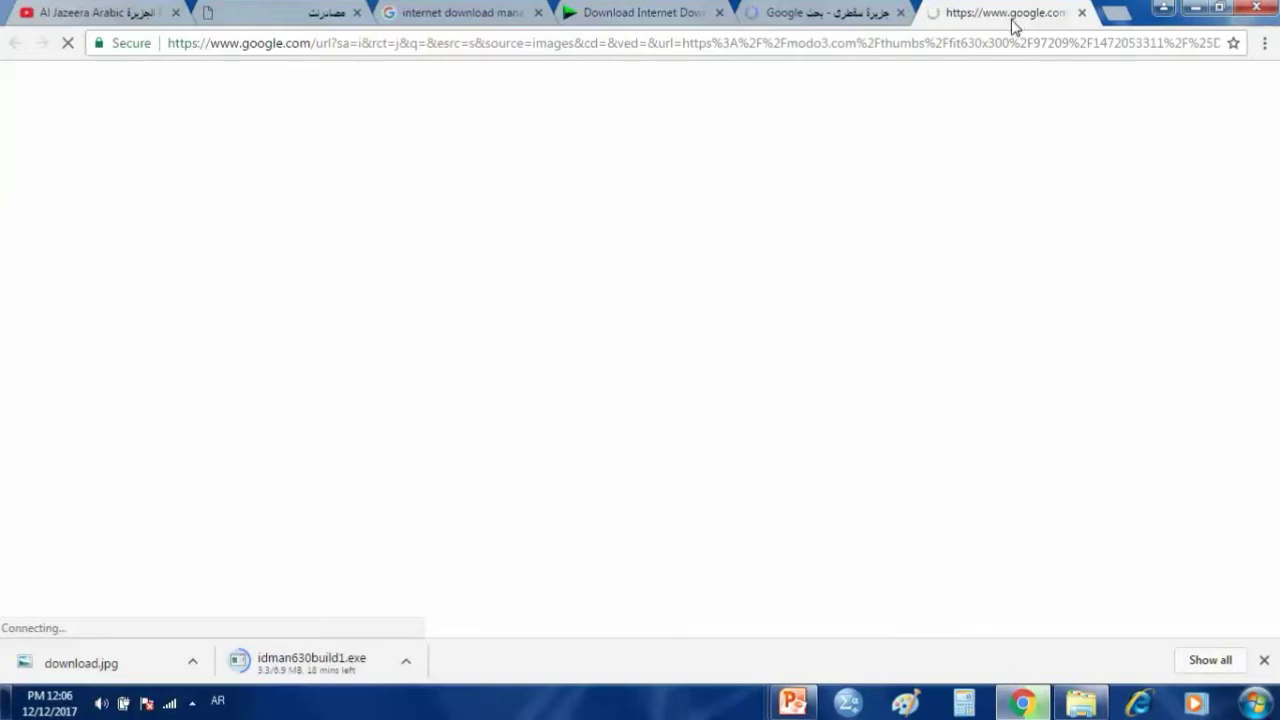
left_click(812, 14)
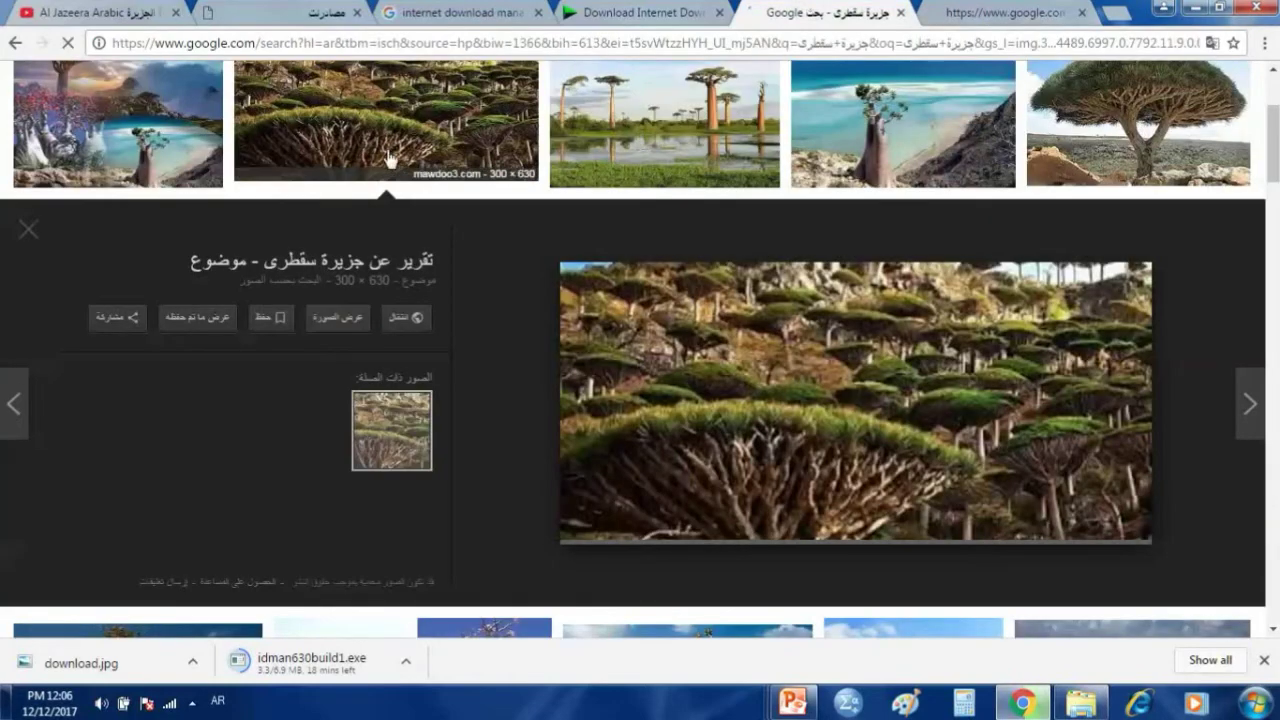
Save the enlarged preview image to Downloads as download (1).jpg
scroll(390, 160, "up", 1)
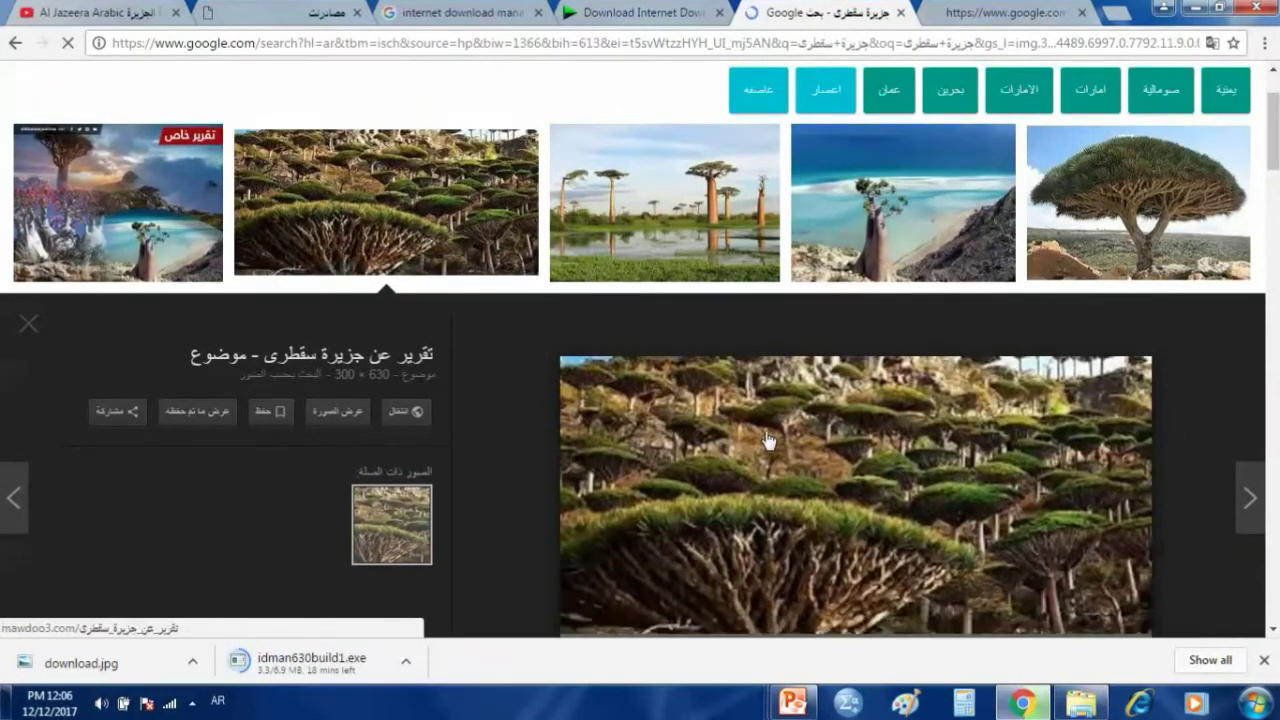
scroll(846, 386, "down", 1)
right_click(856, 362)
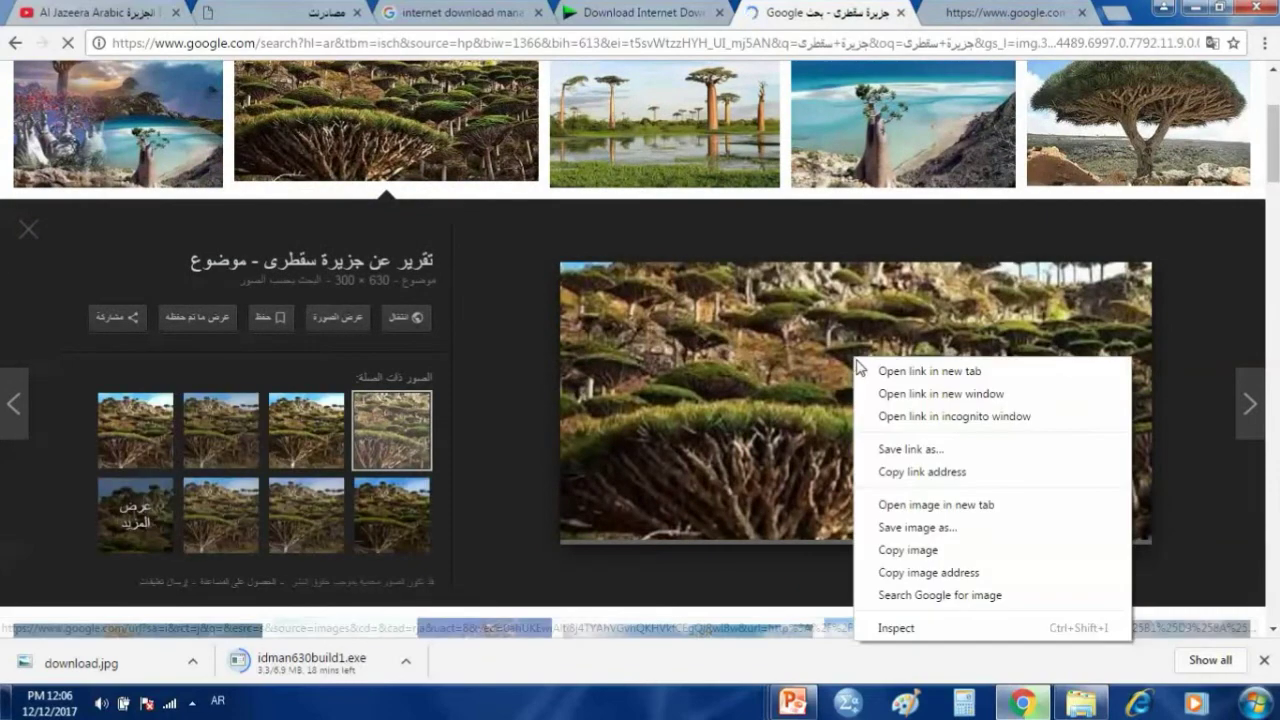
left_click(917, 527)
left_click(478, 419)
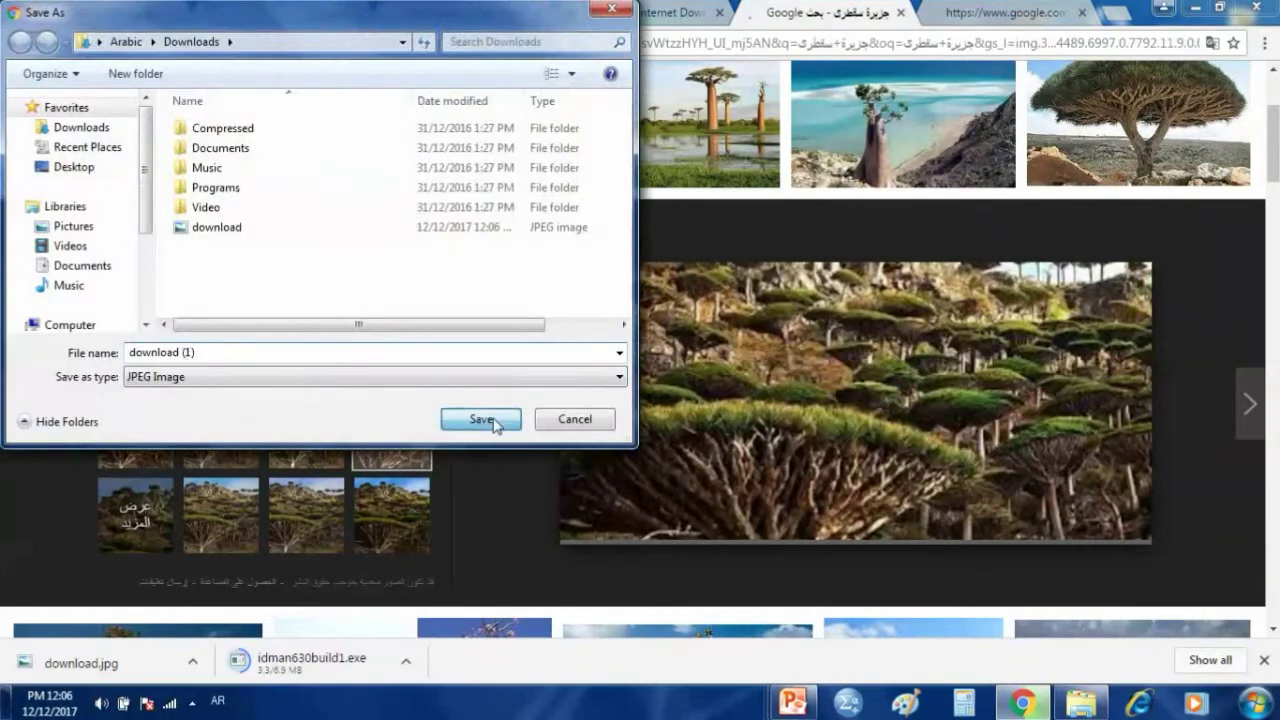
left_click(1003, 18)
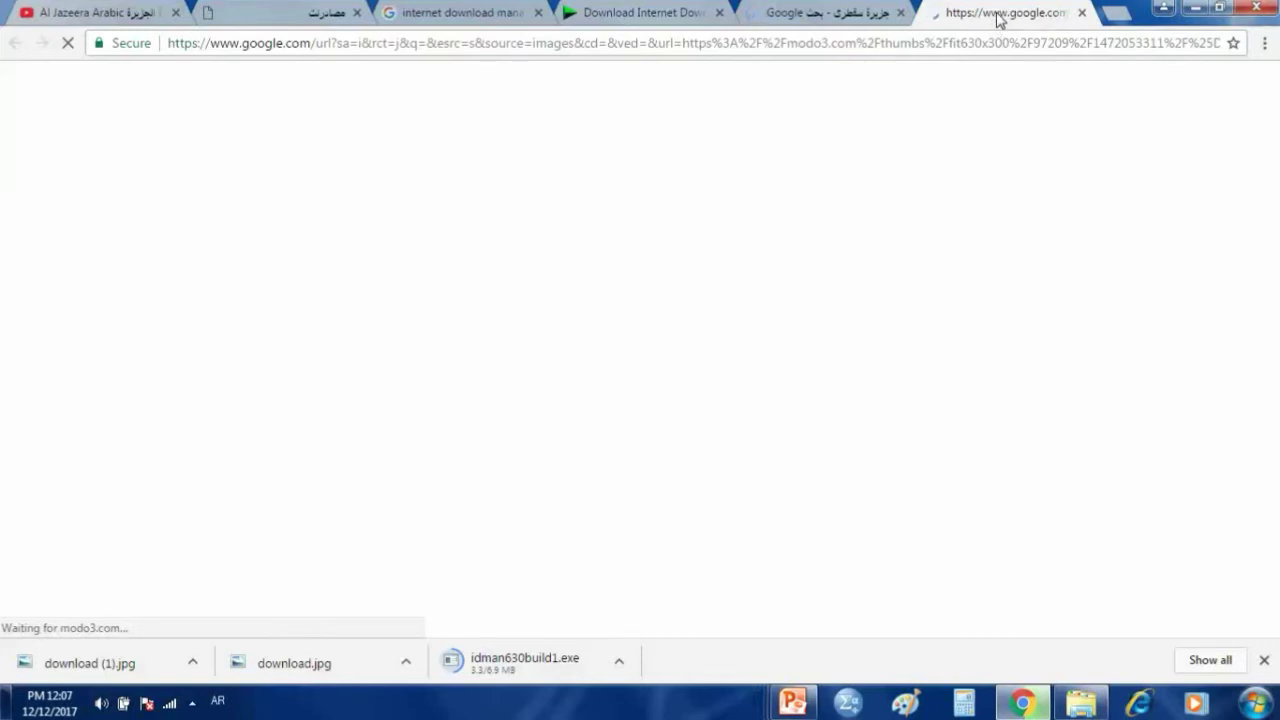
Back in the Socotra results, preview the bottle-tree beach image and open it full-size
left_click(823, 16)
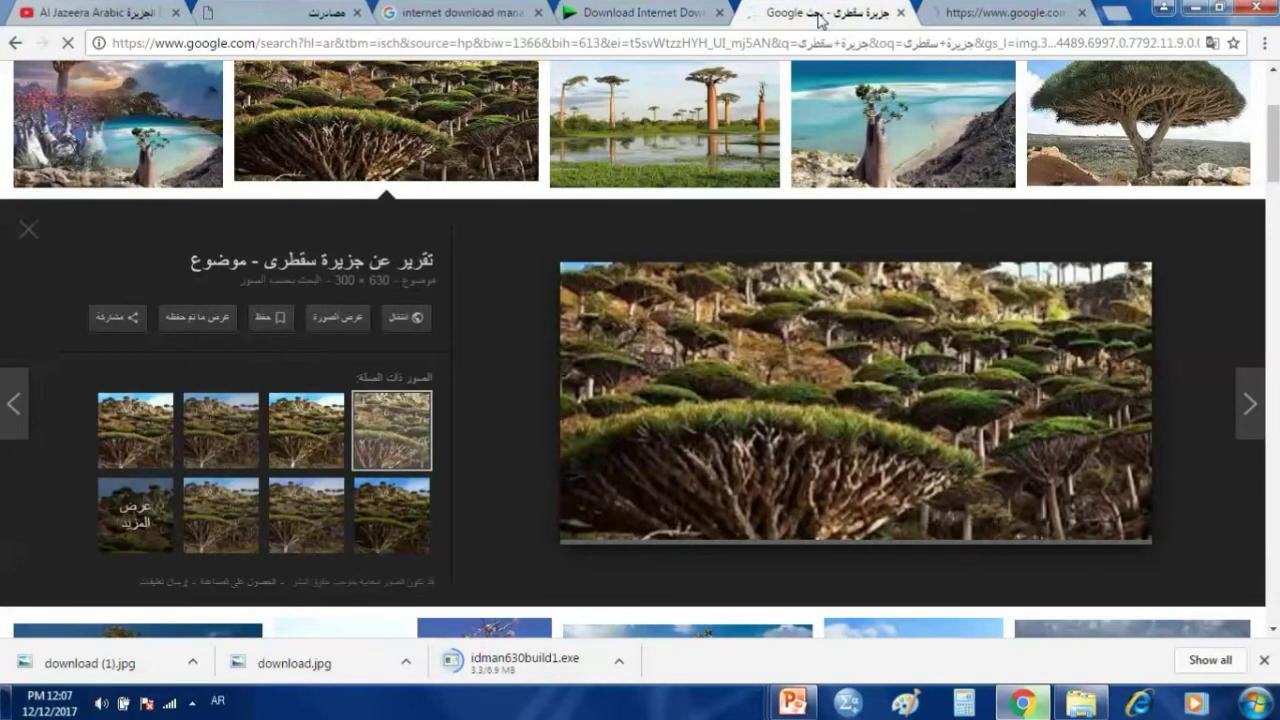
left_click(968, 18)
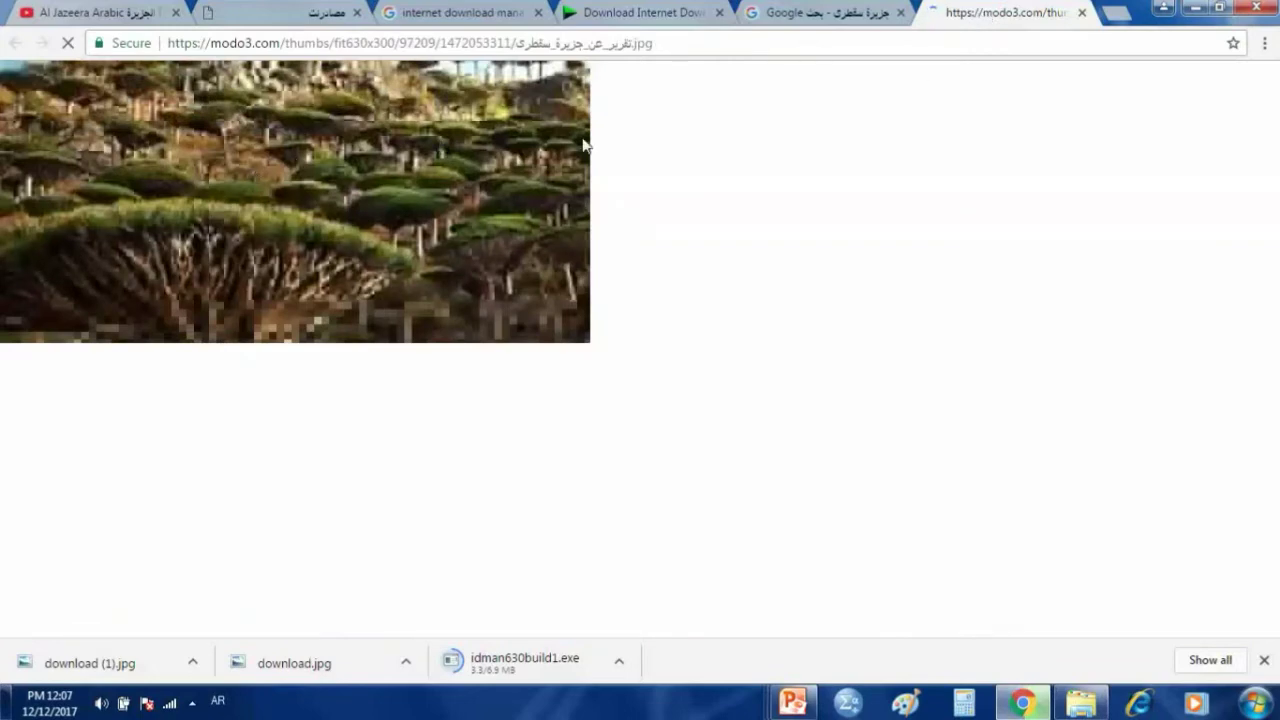
left_click(847, 18)
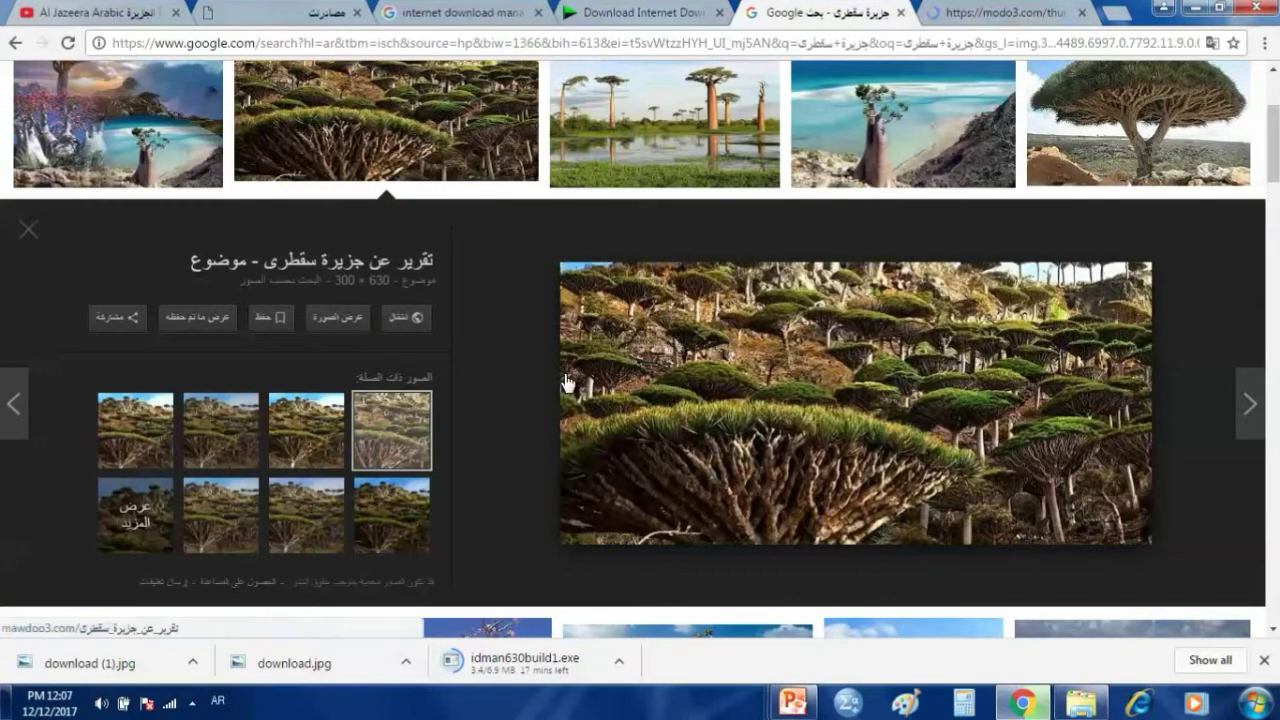
scroll(566, 380, "up", 1)
scroll(459, 407, "down", 1)
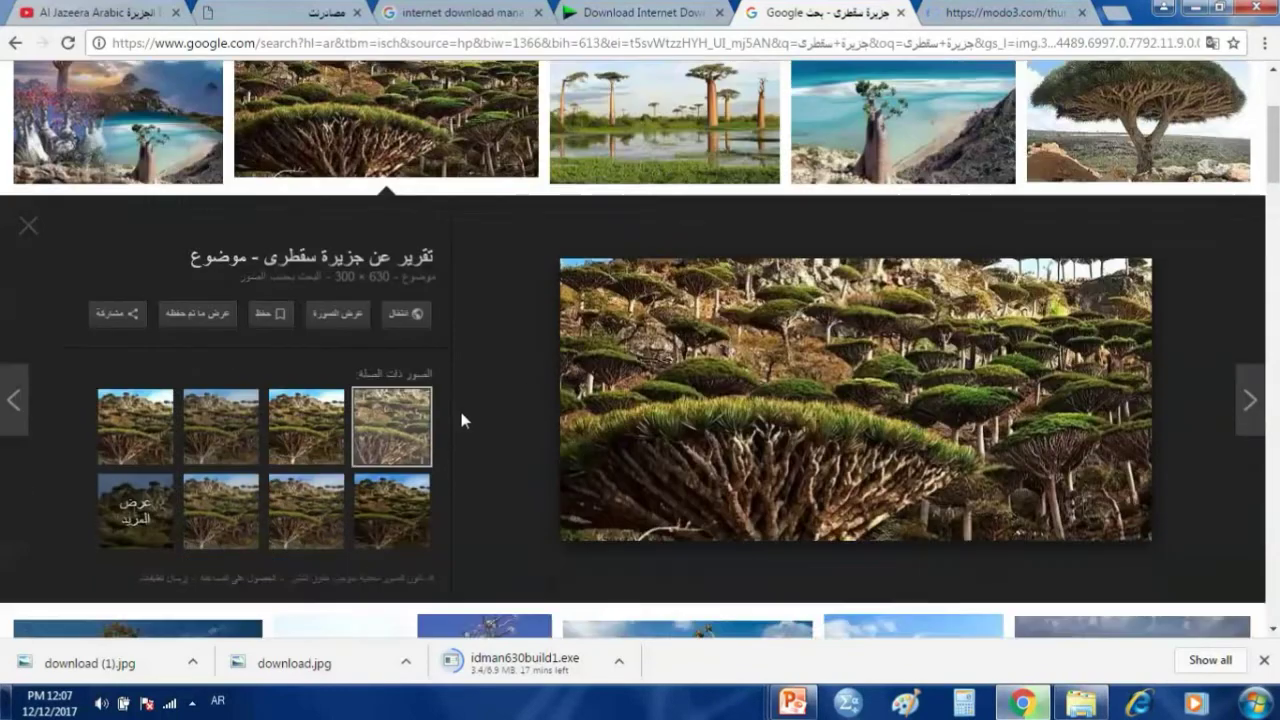
scroll(459, 407, "down", 2)
scroll(463, 420, "down", 1)
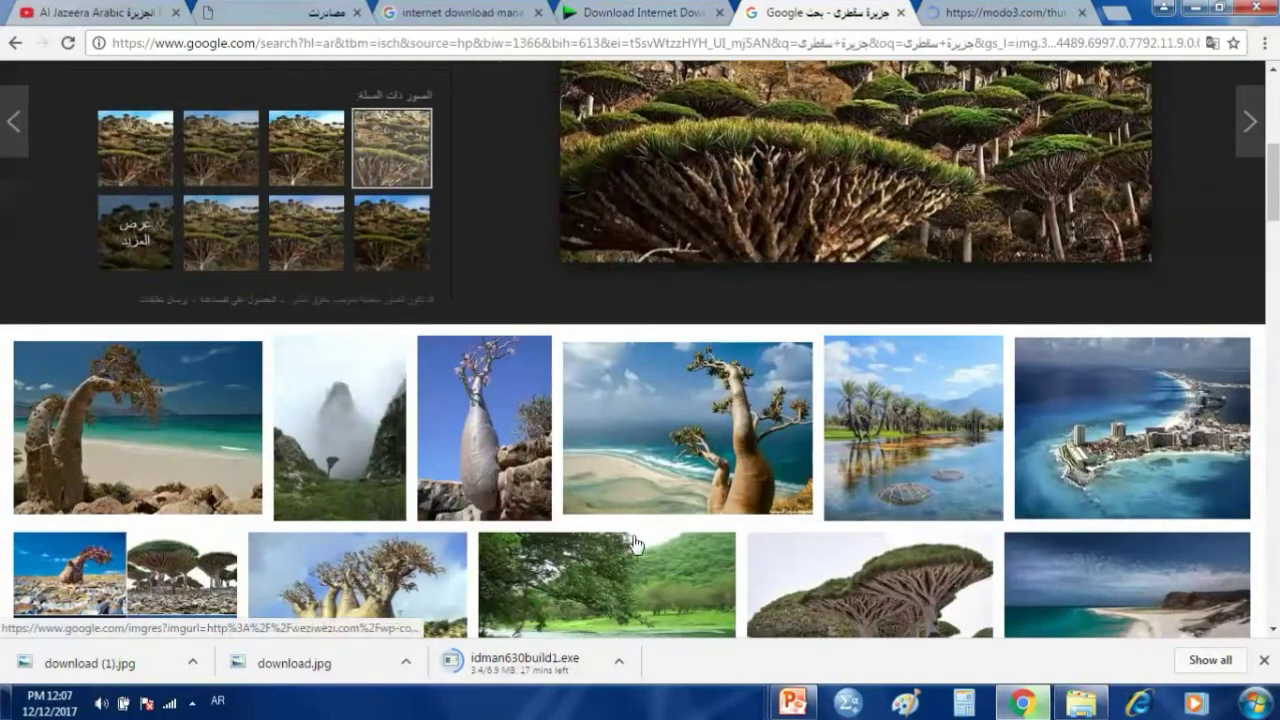
left_click(680, 432)
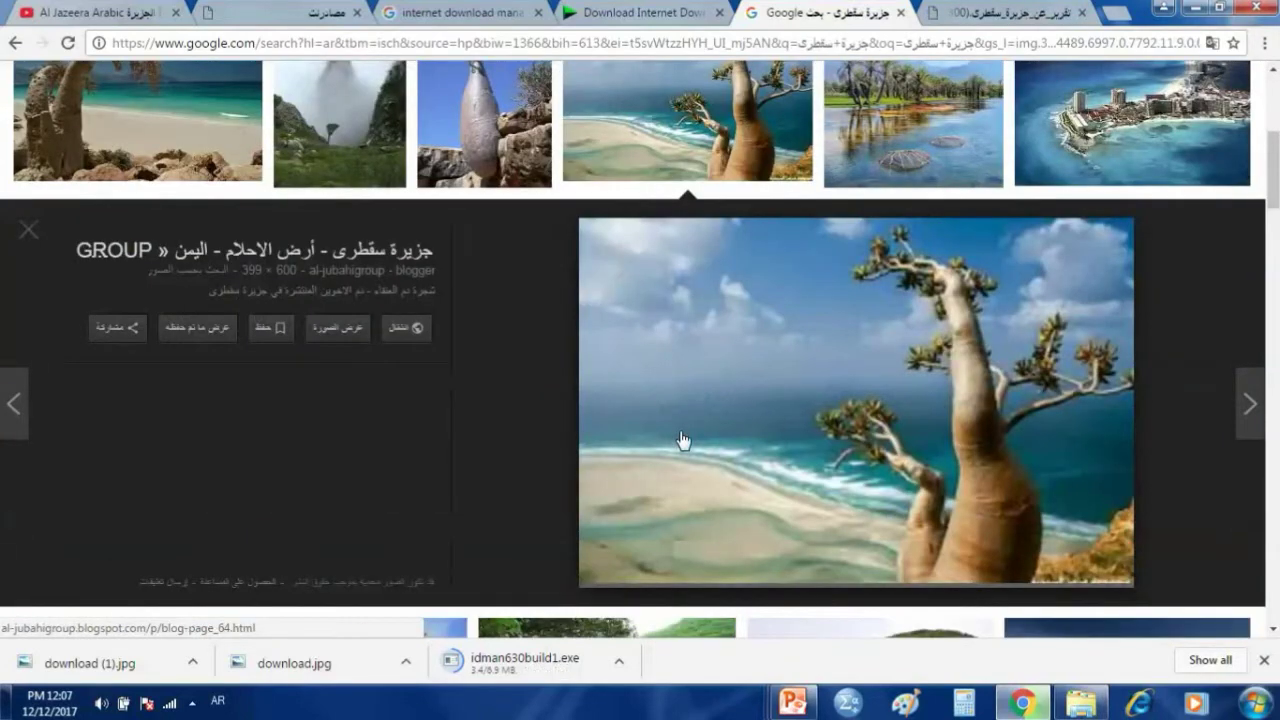
left_click(340, 329)
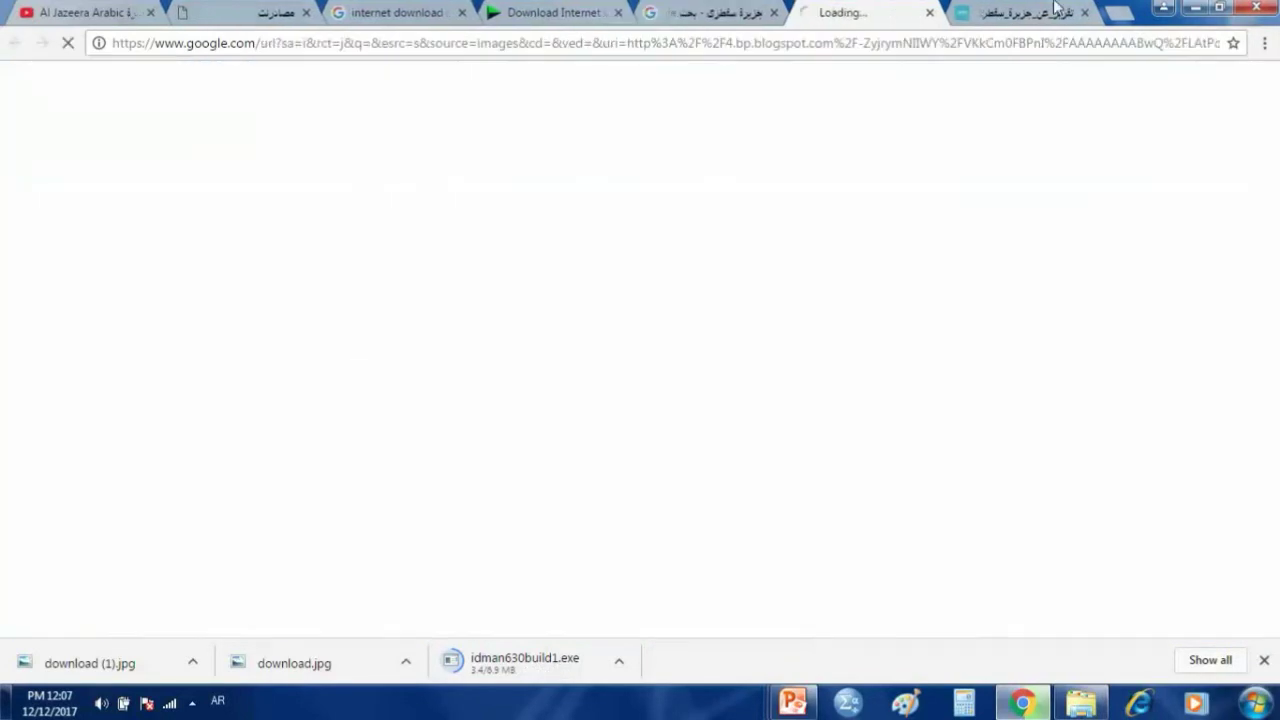
Save the modo3 photo as تقرير_عن_جزيرة_سقطرى.jpg in Downloads and open the Computer window
right_click(367, 210)
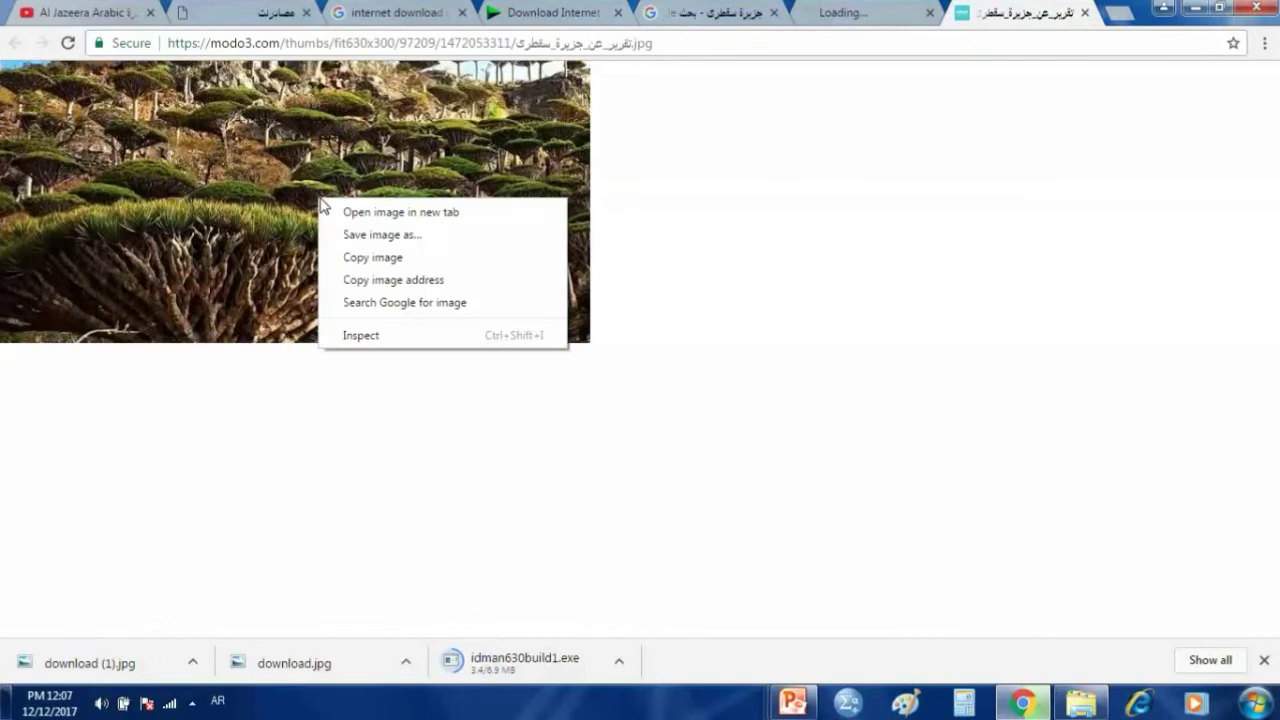
left_click(390, 240)
left_click(482, 412)
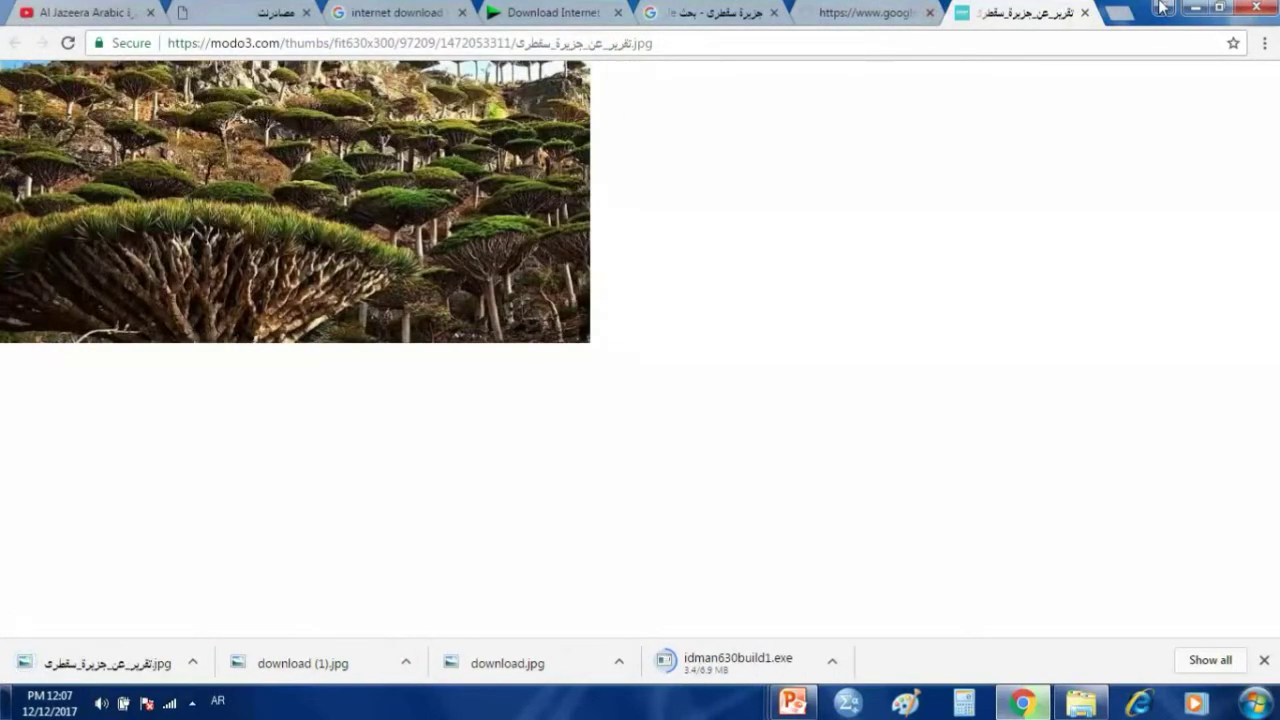
key("super+e")
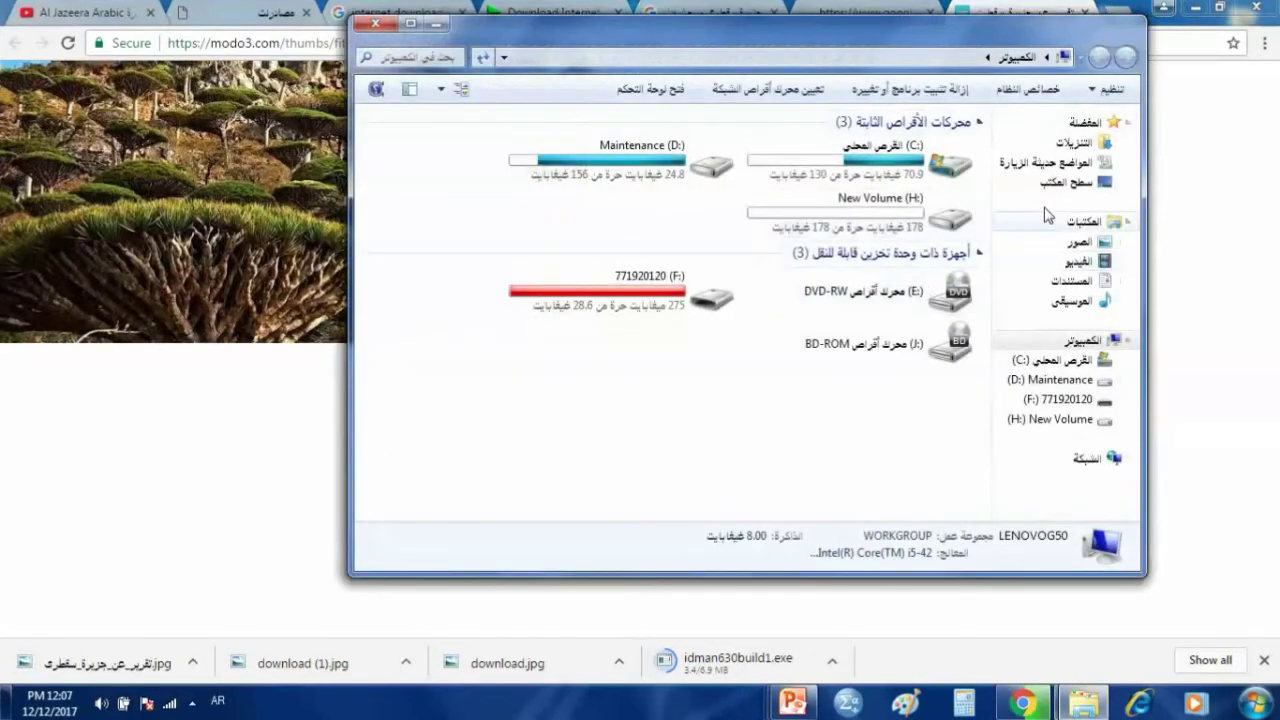
Open download (1) from Downloads and page through the saved Socotra images in Photo Viewer
left_click(1072, 145)
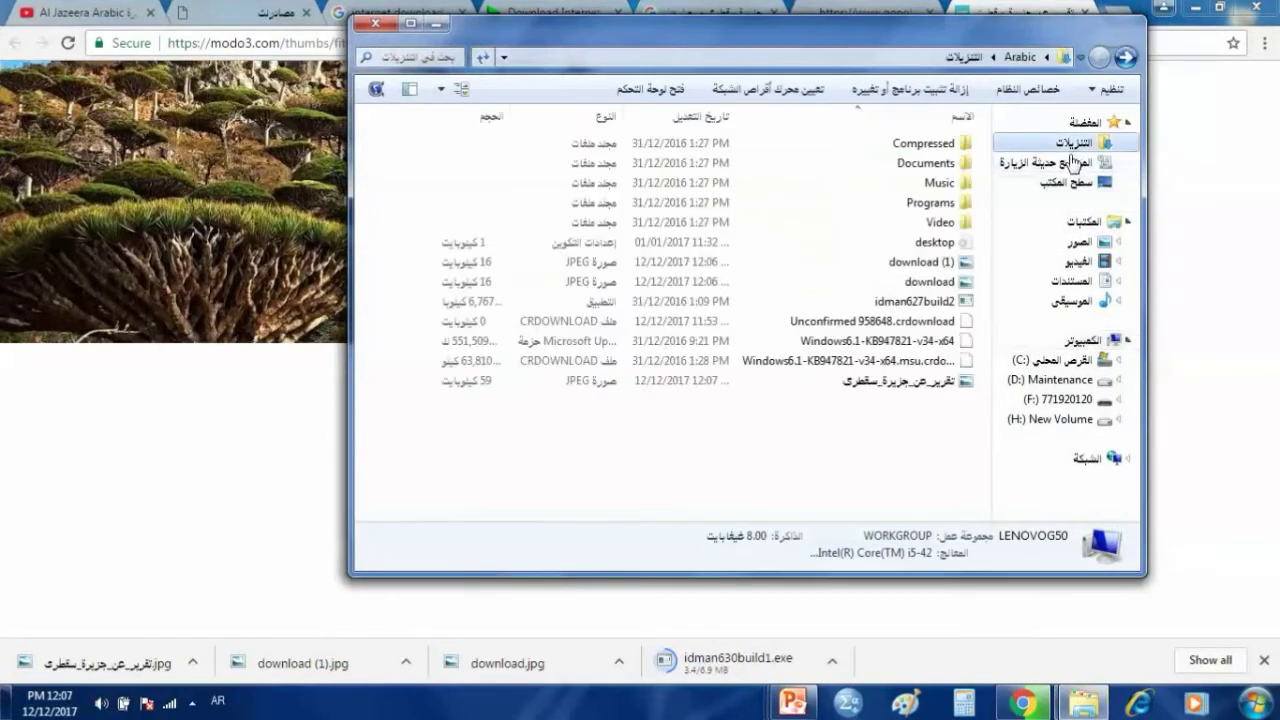
double_click(941, 264)
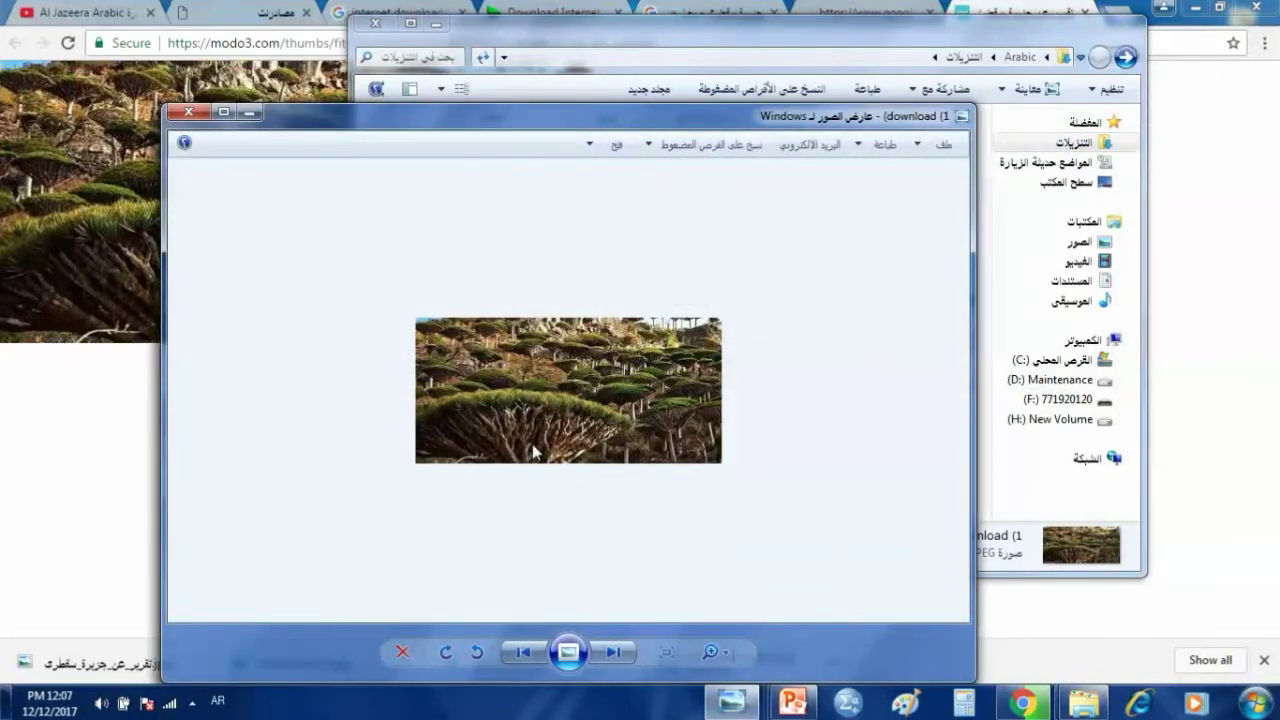
left_click(605, 653)
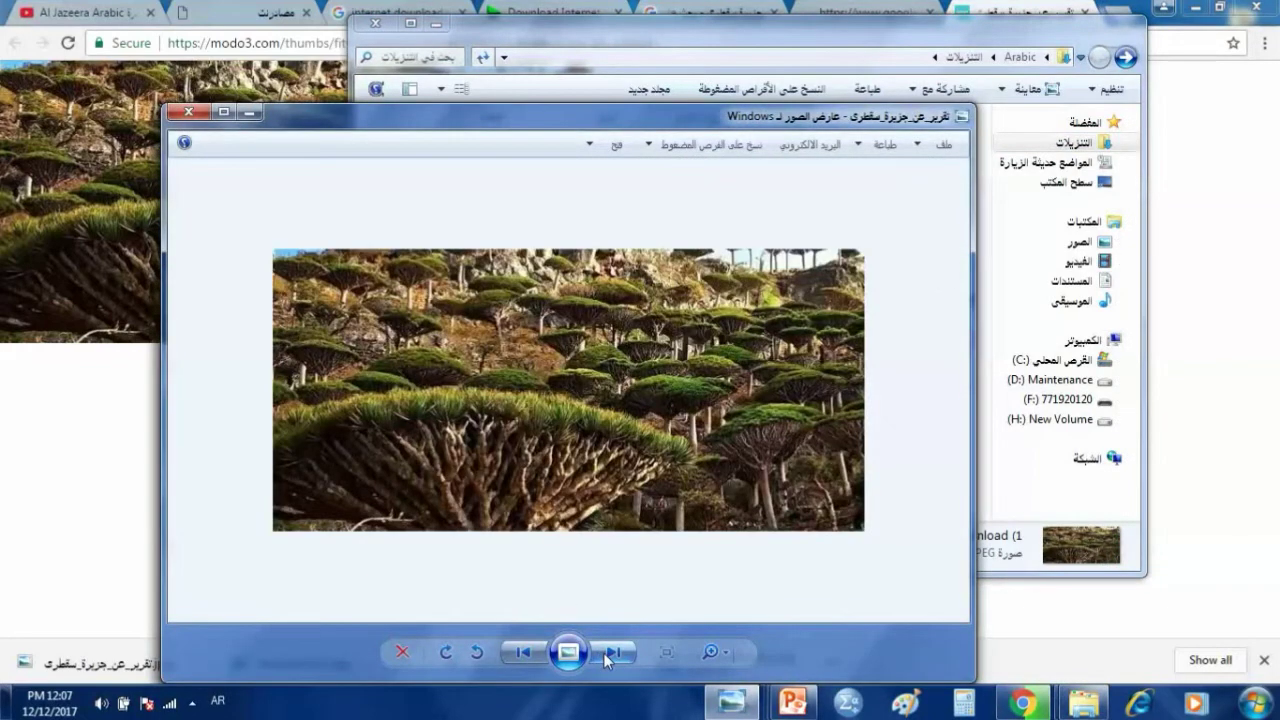
left_click(603, 652)
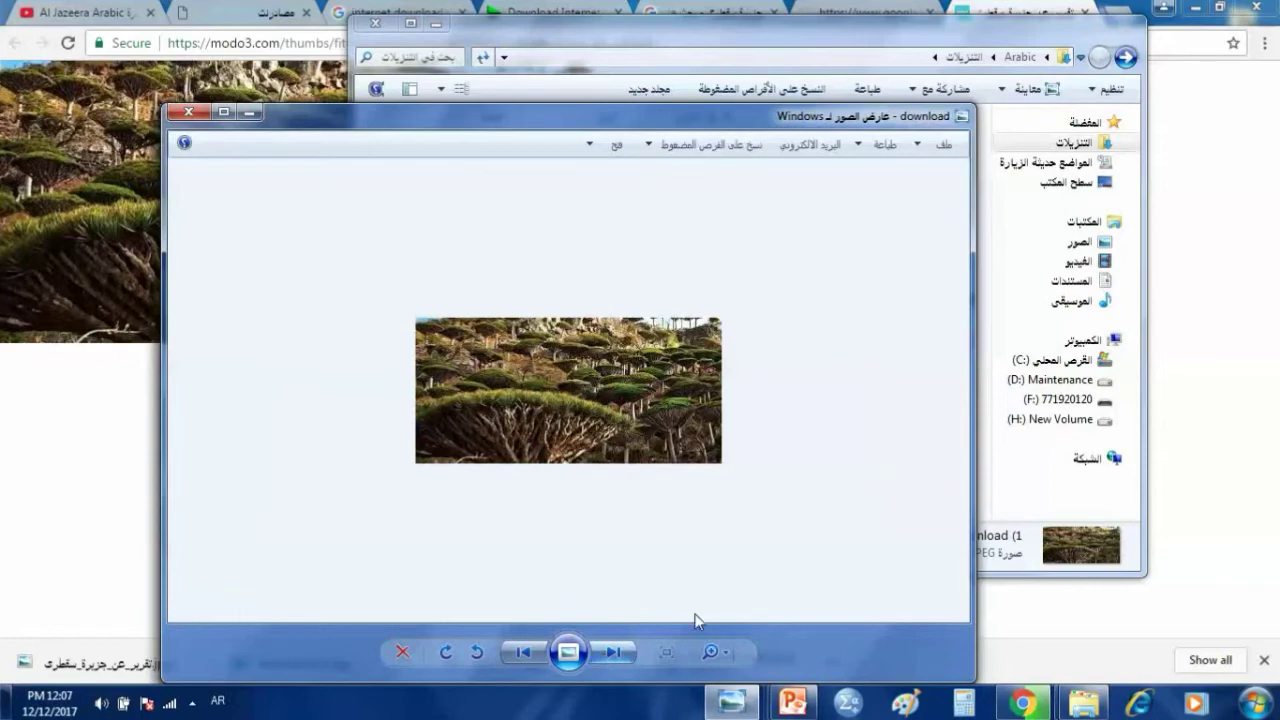
left_click(522, 652)
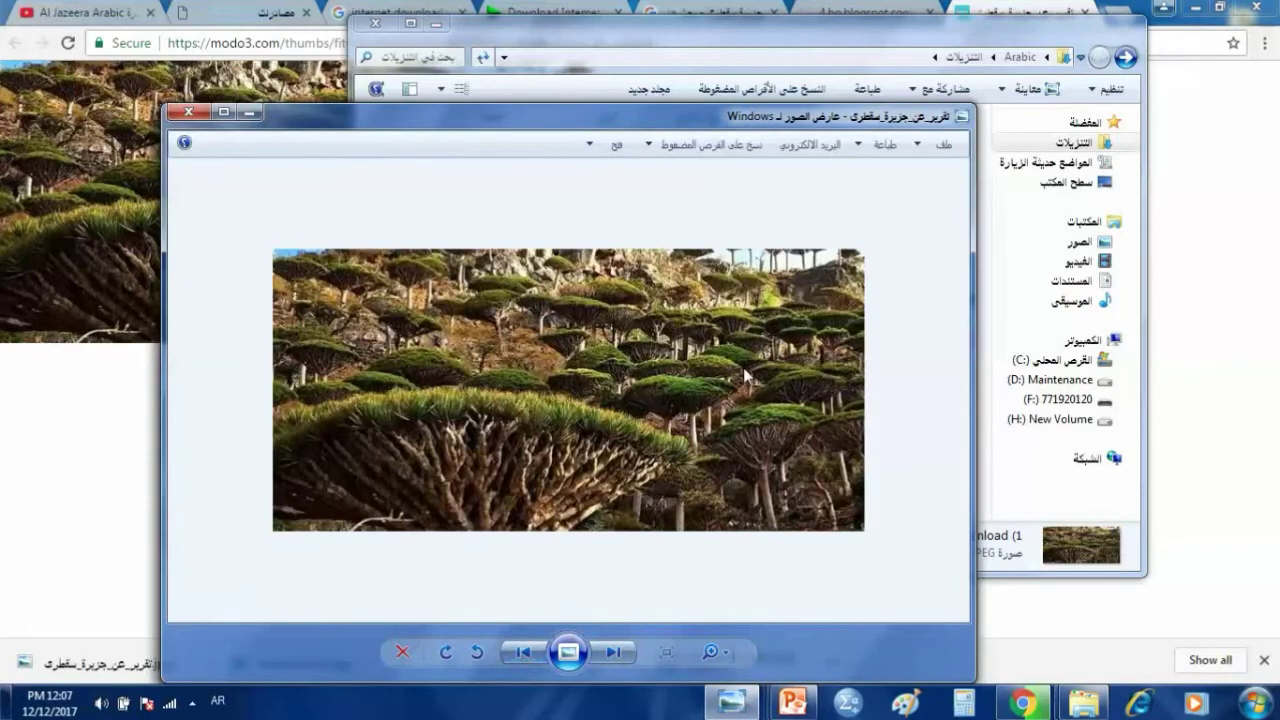
scroll(742, 376, "up", 2)
scroll(740, 376, "down", 2)
left_click(183, 115)
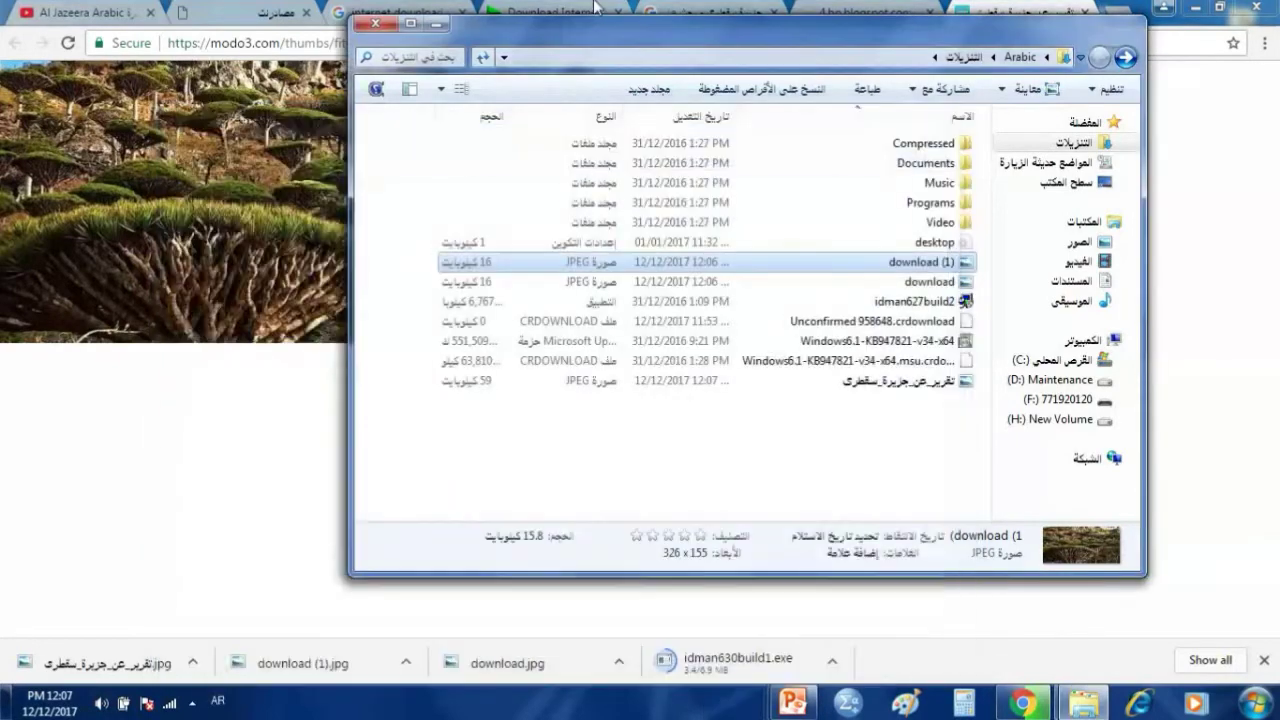
Minimize Explorer and close the blogspot and modo3 image tabs
left_click(435, 23)
left_click(862, 12)
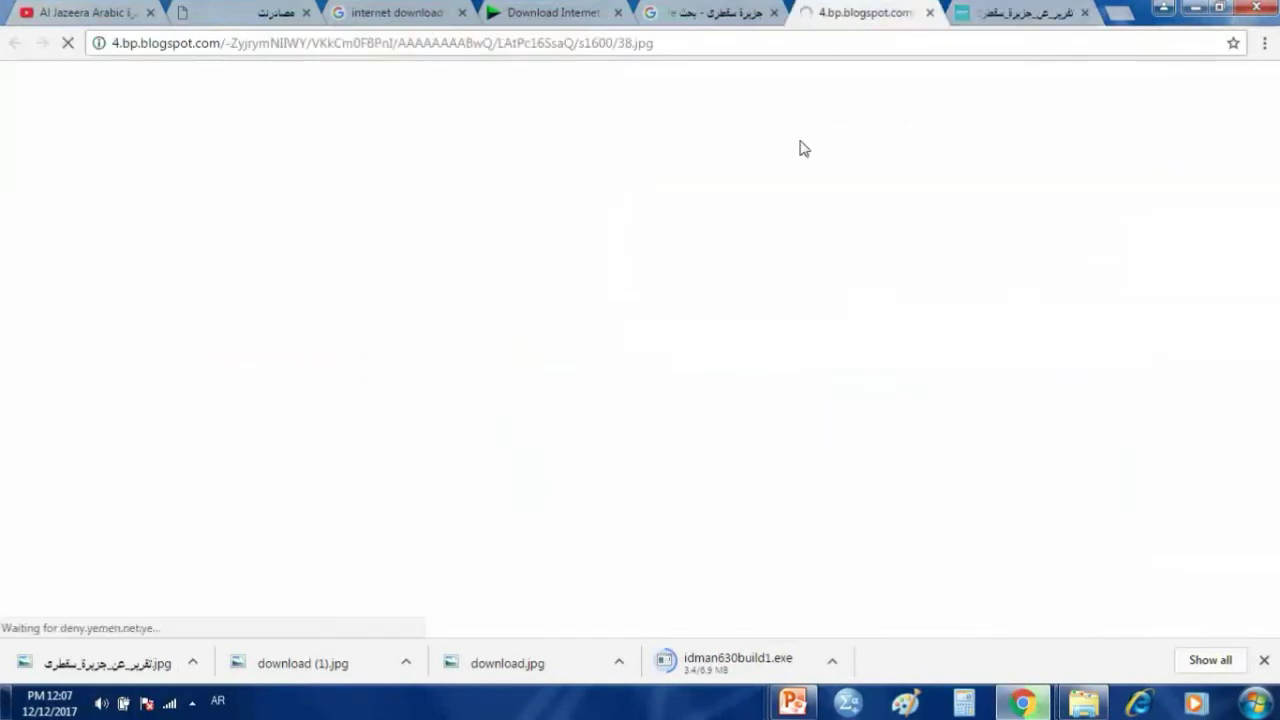
left_click(929, 12)
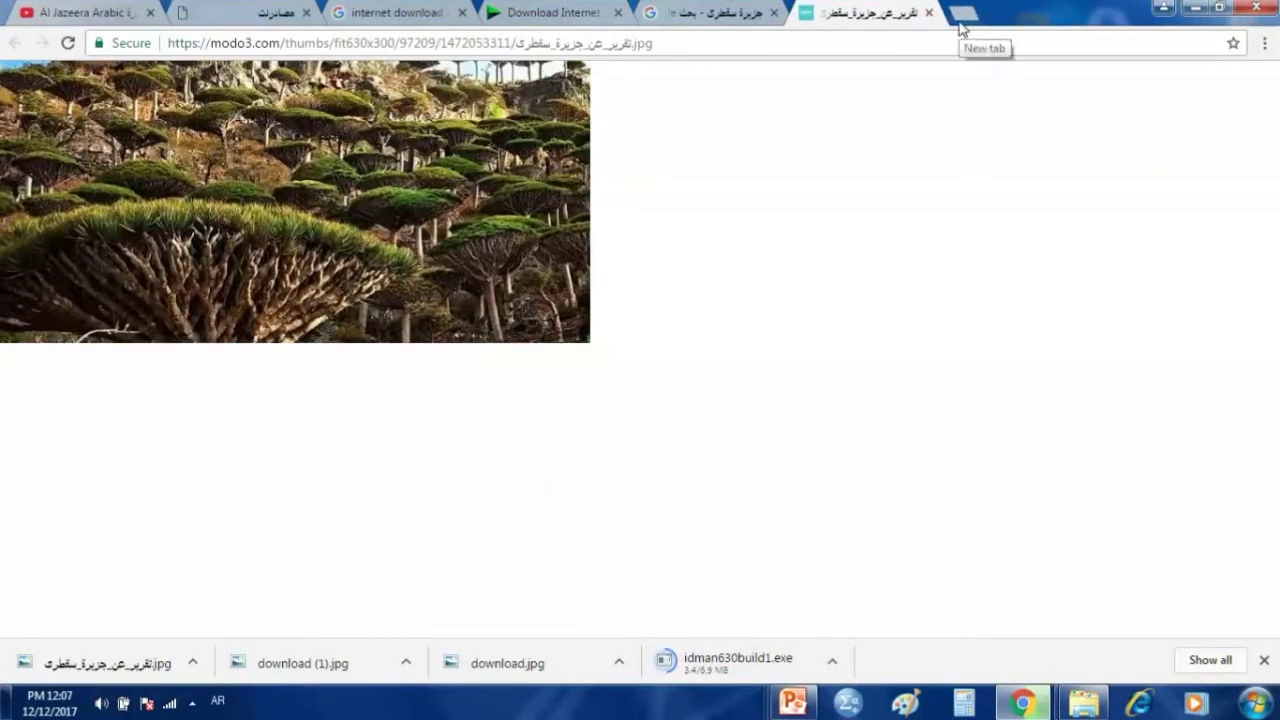
left_click(929, 12)
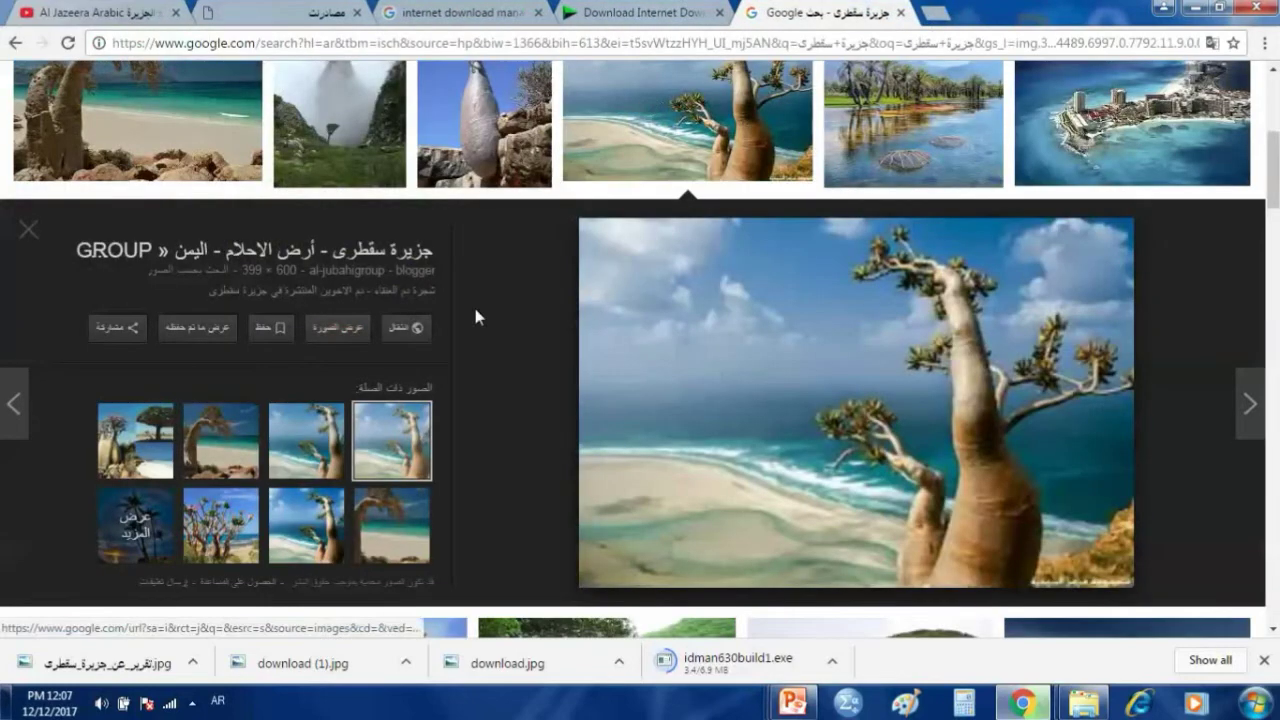
Scroll the Socotra results and preview the white sand-dune, turquoise-water beach photo (540 × 720)
scroll(473, 303, "up", 4)
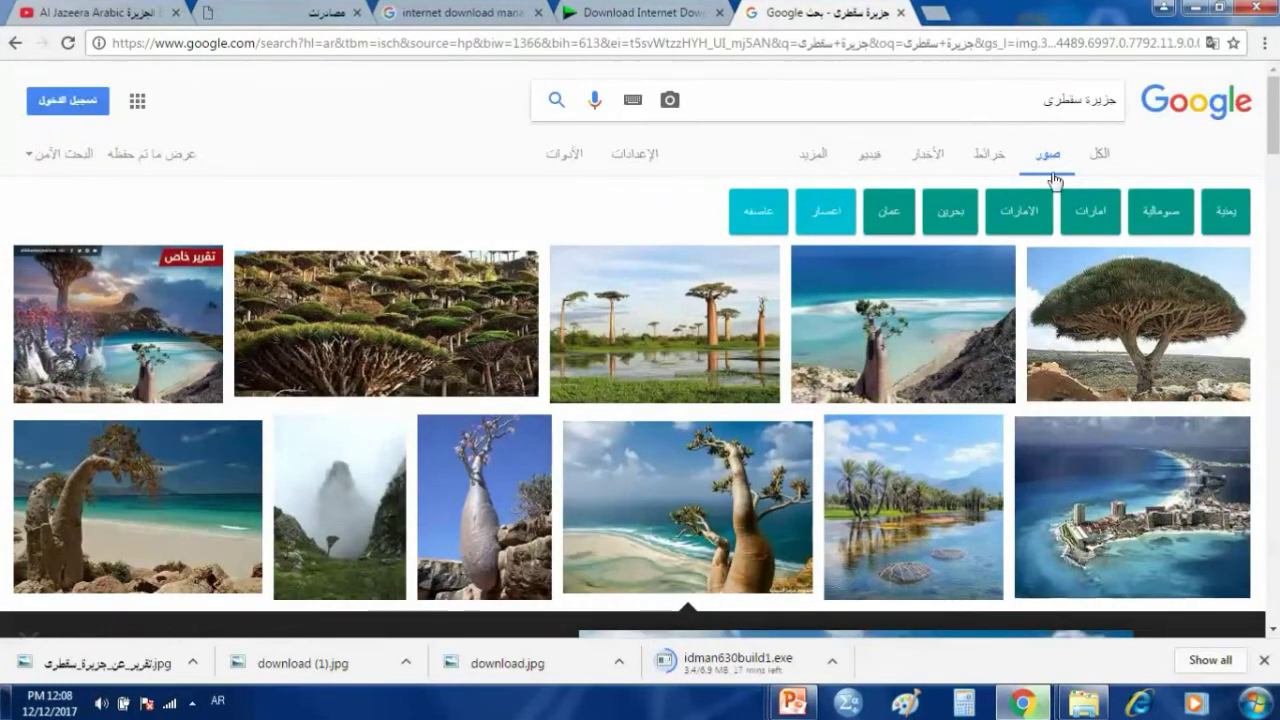
left_click(609, 570)
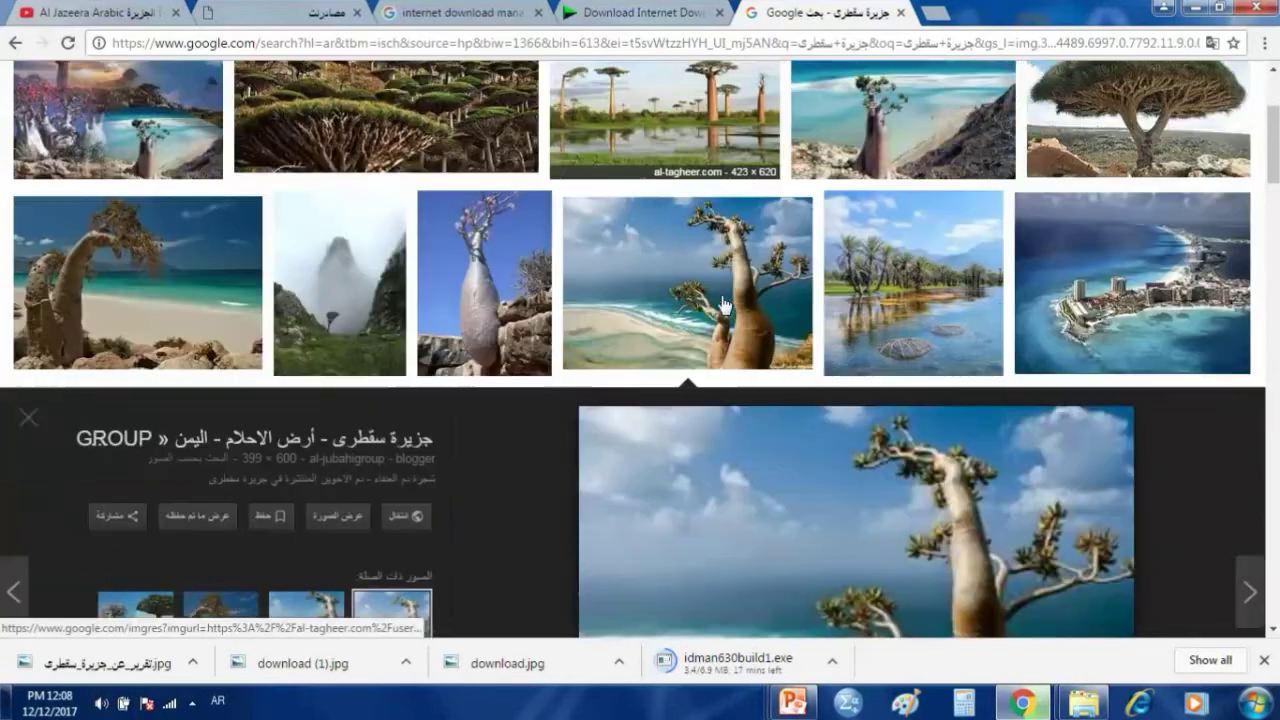
scroll(688, 380, "down", 2)
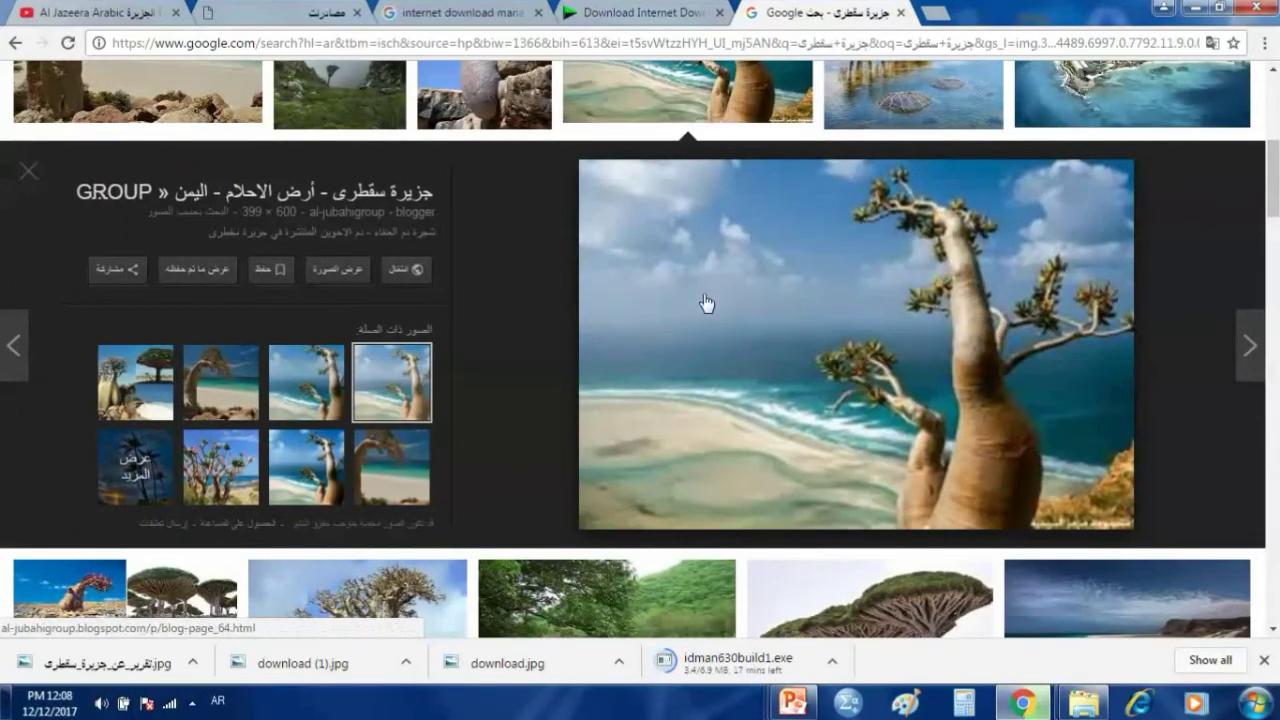
scroll(706, 303, "down", 4)
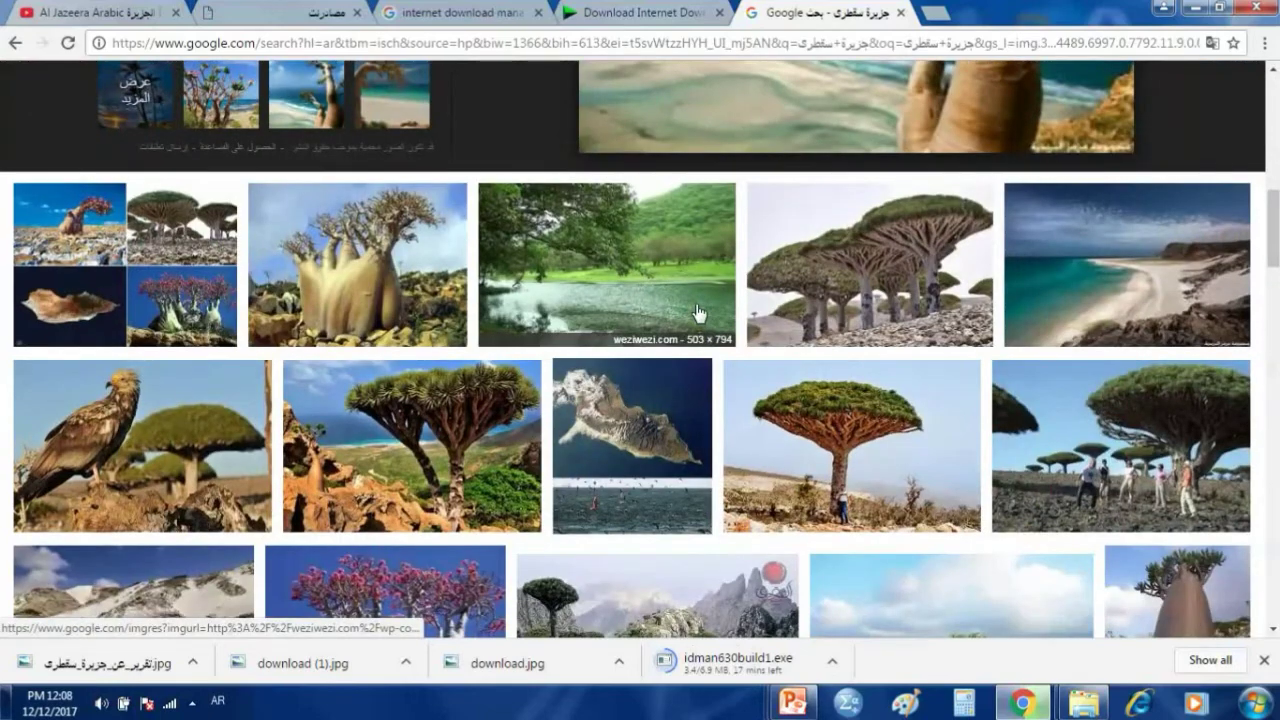
scroll(698, 313, "down", 3)
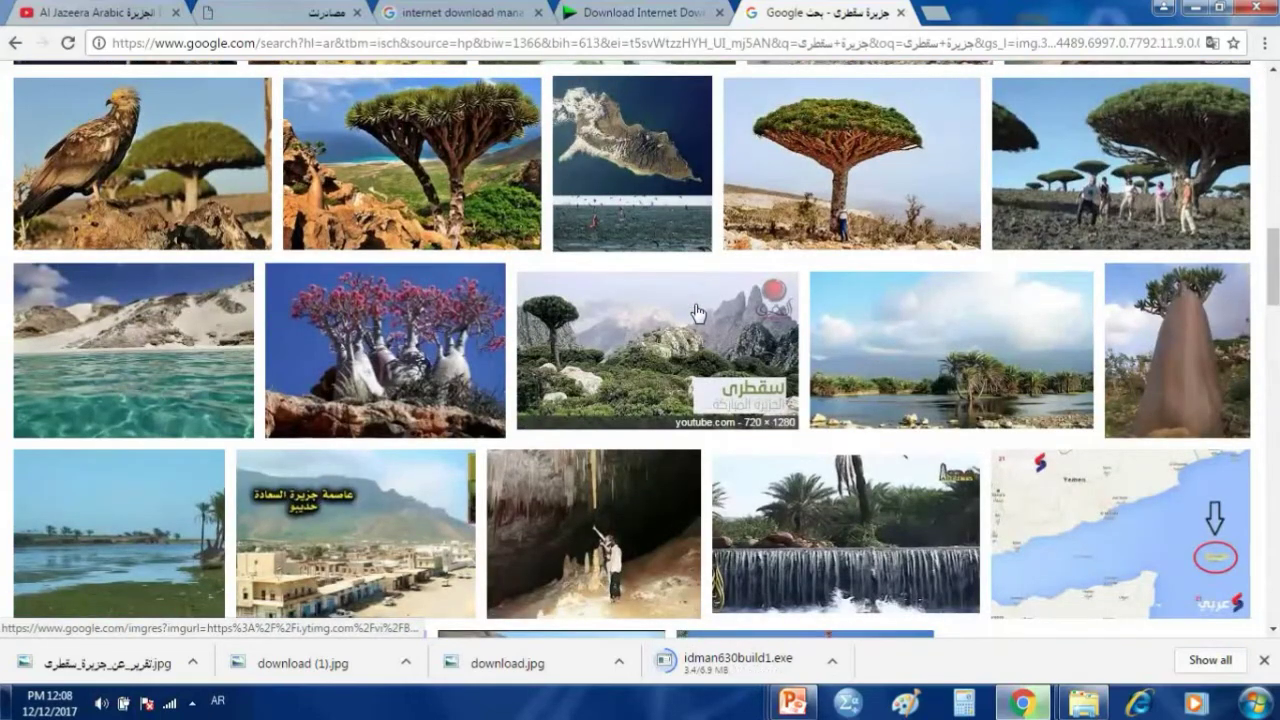
scroll(698, 313, "down", 2)
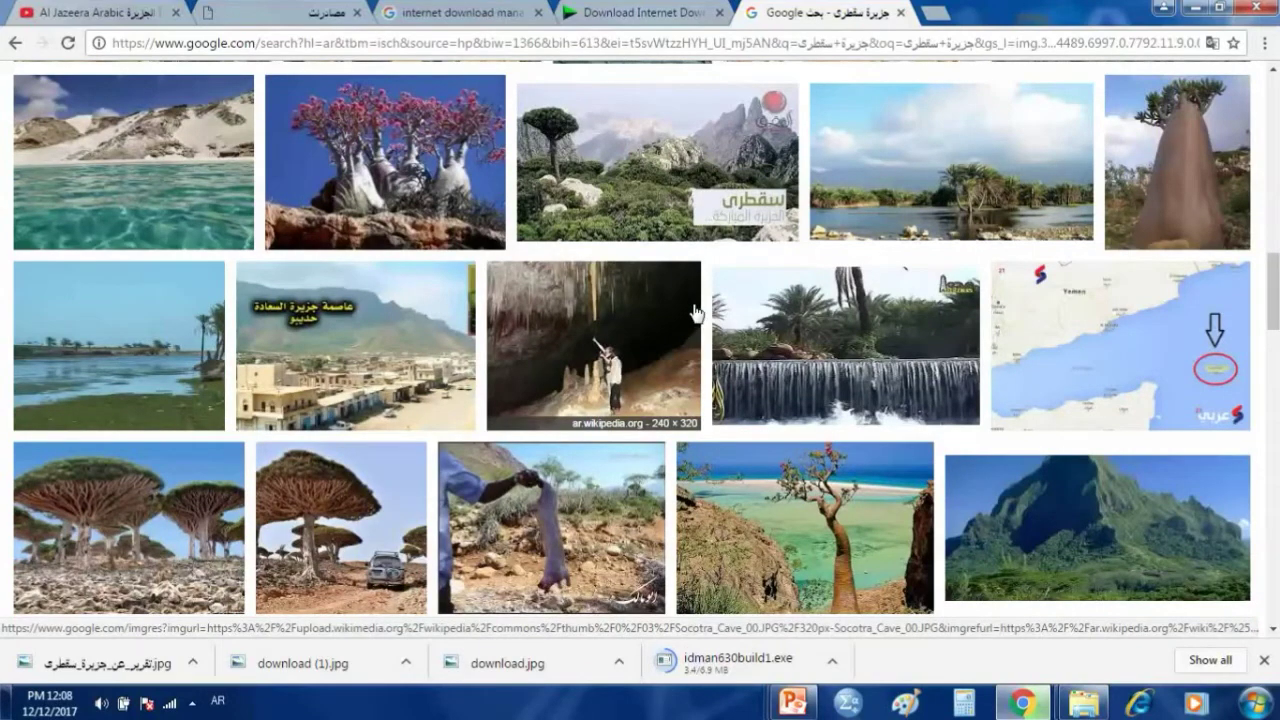
left_click(138, 186)
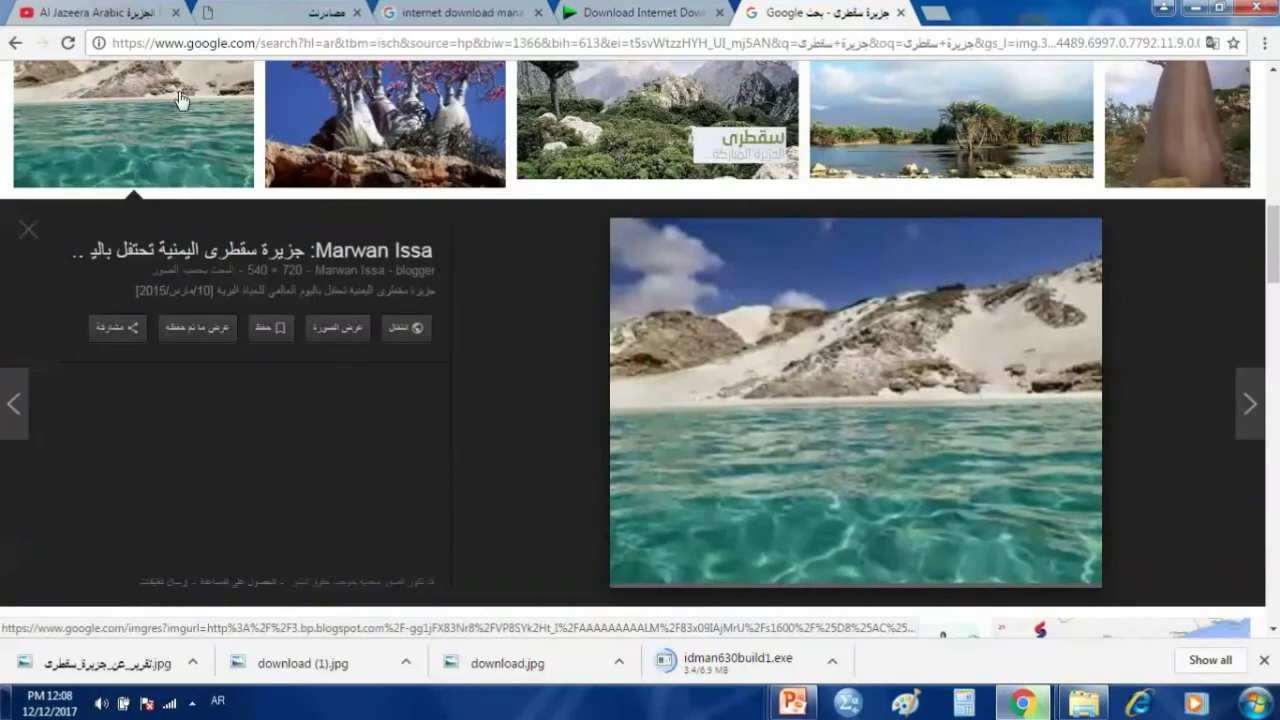
right_click(130, 110)
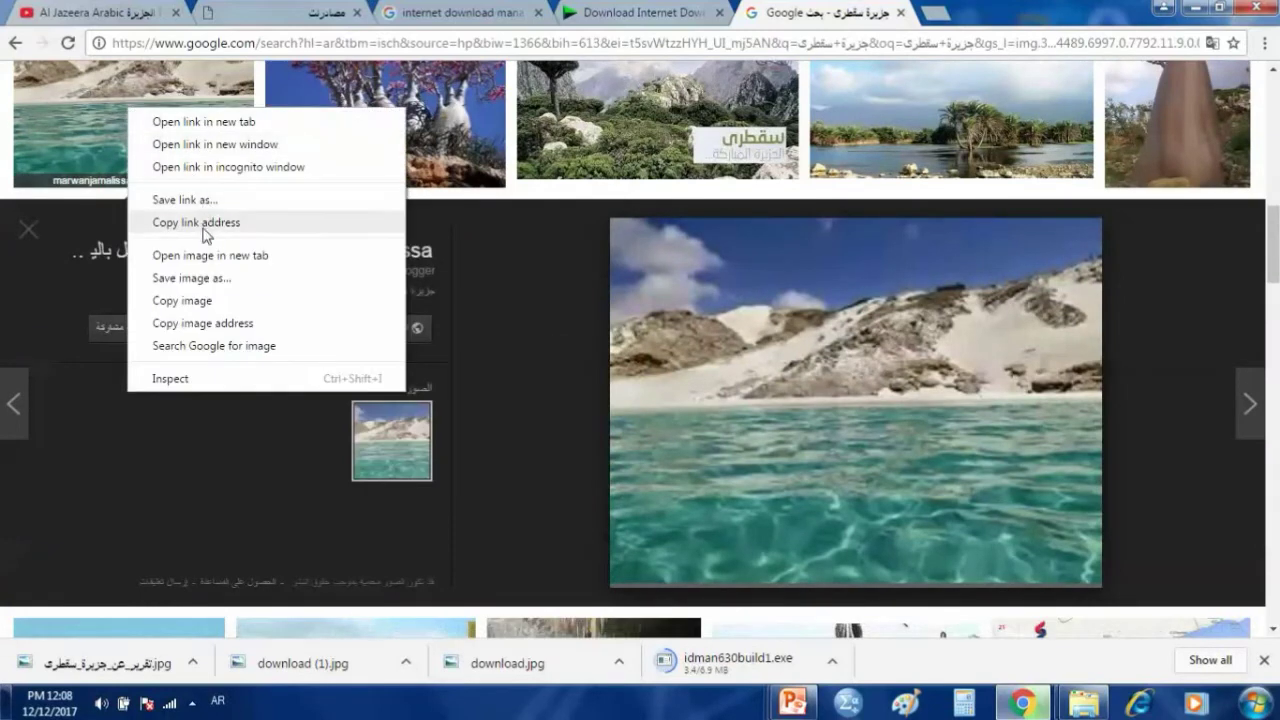
right_click(885, 329)
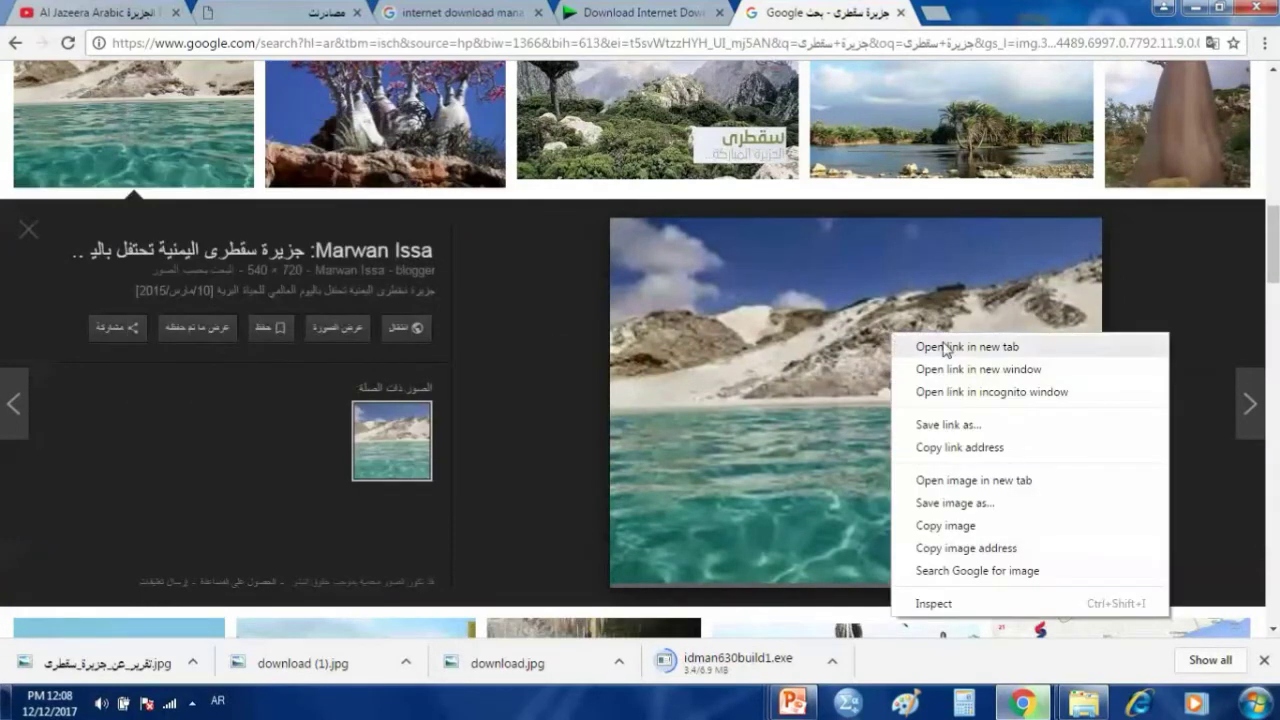
left_click(342, 329)
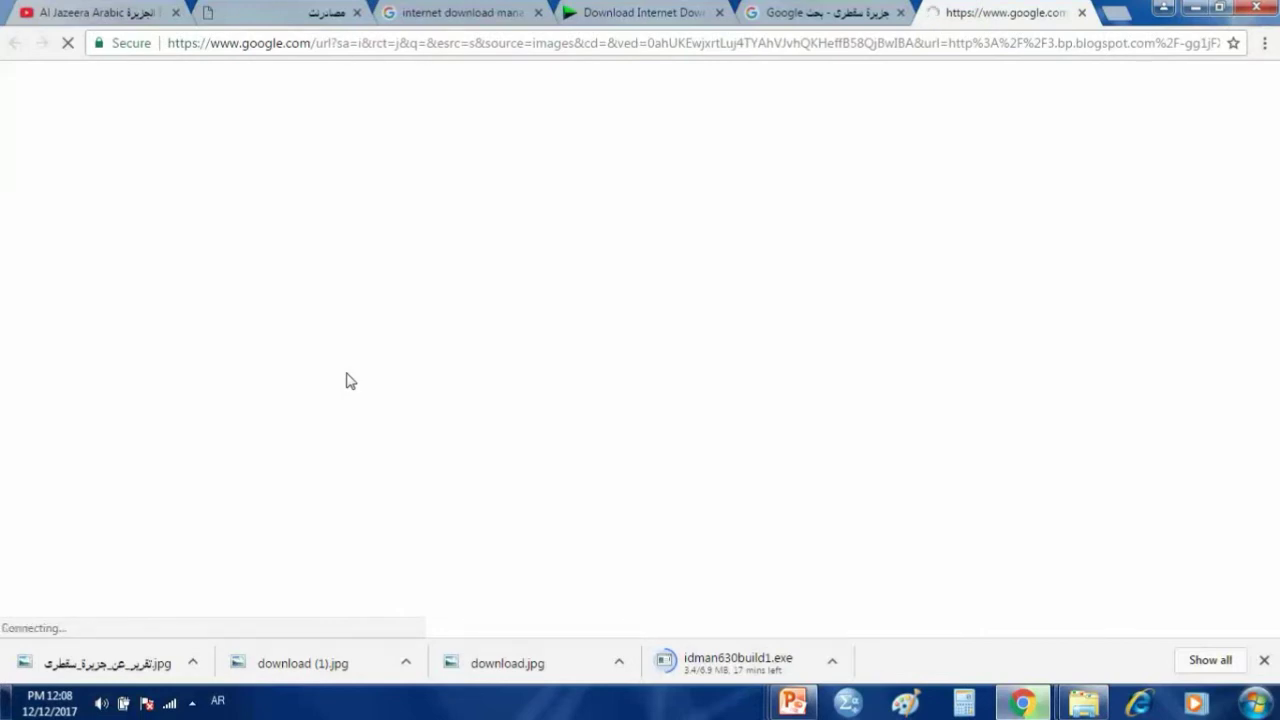
right_click(396, 226)
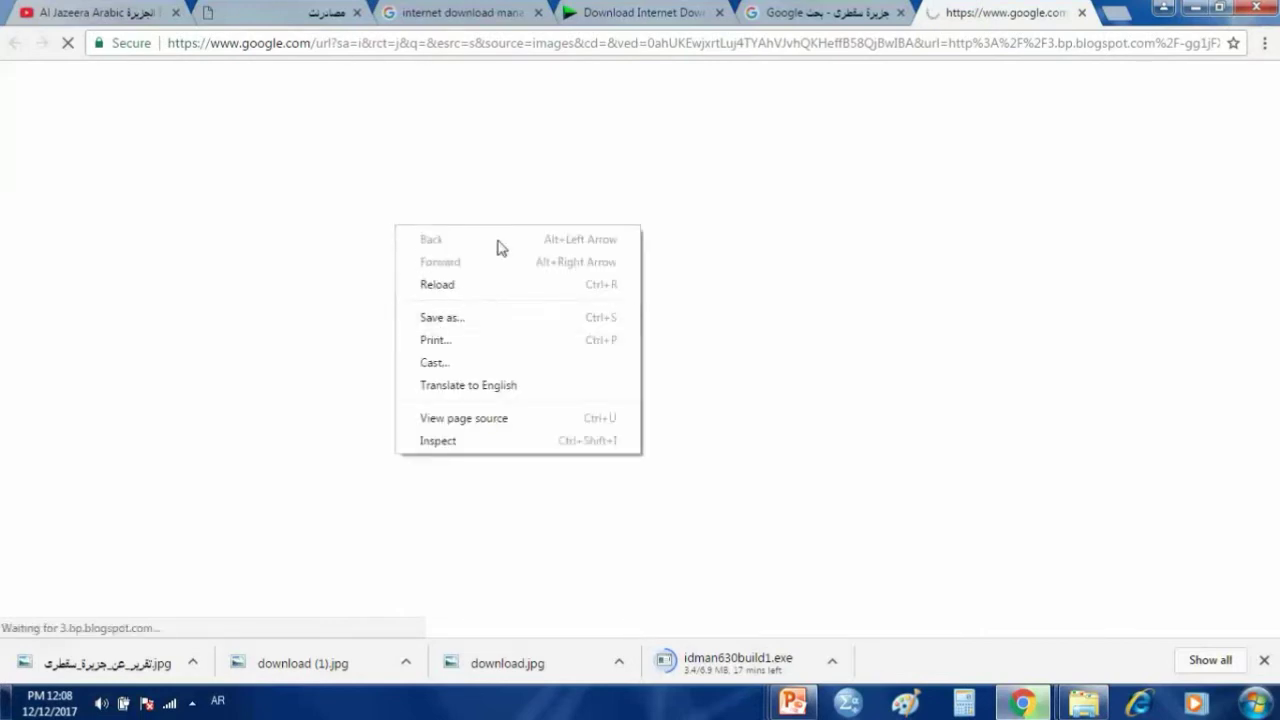
left_click(830, 14)
right_click(817, 292)
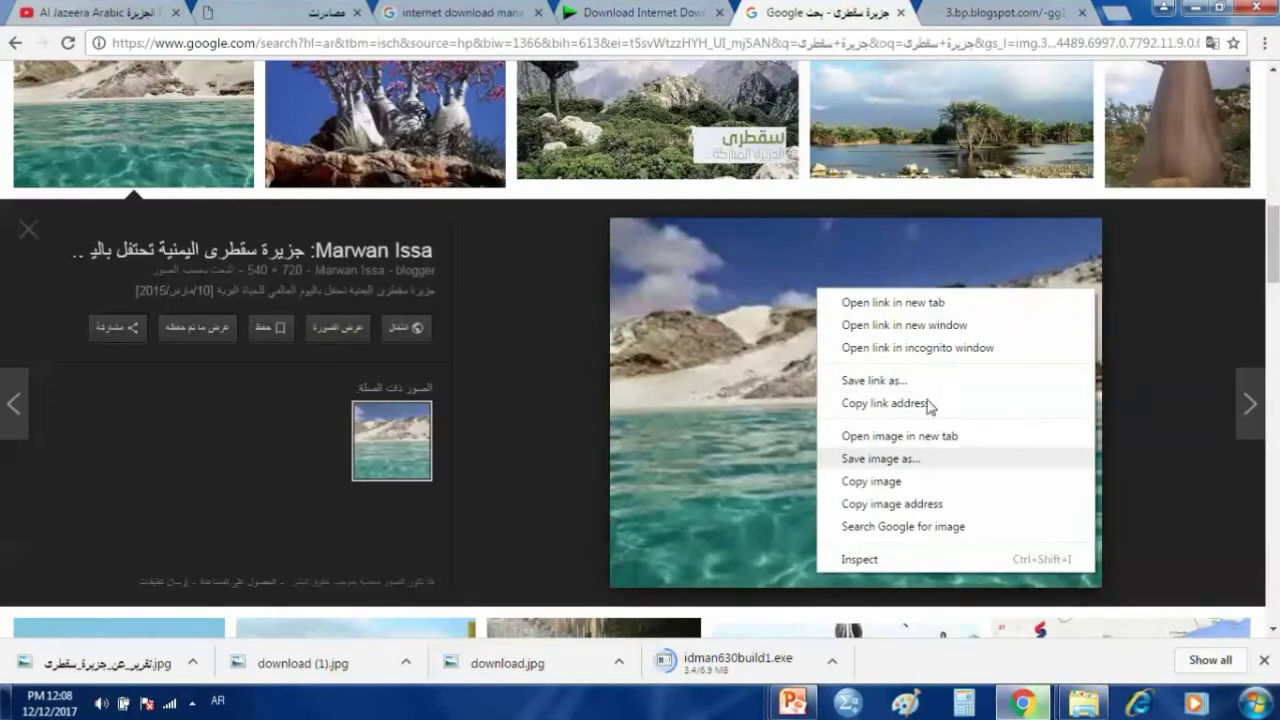
left_click(1025, 14)
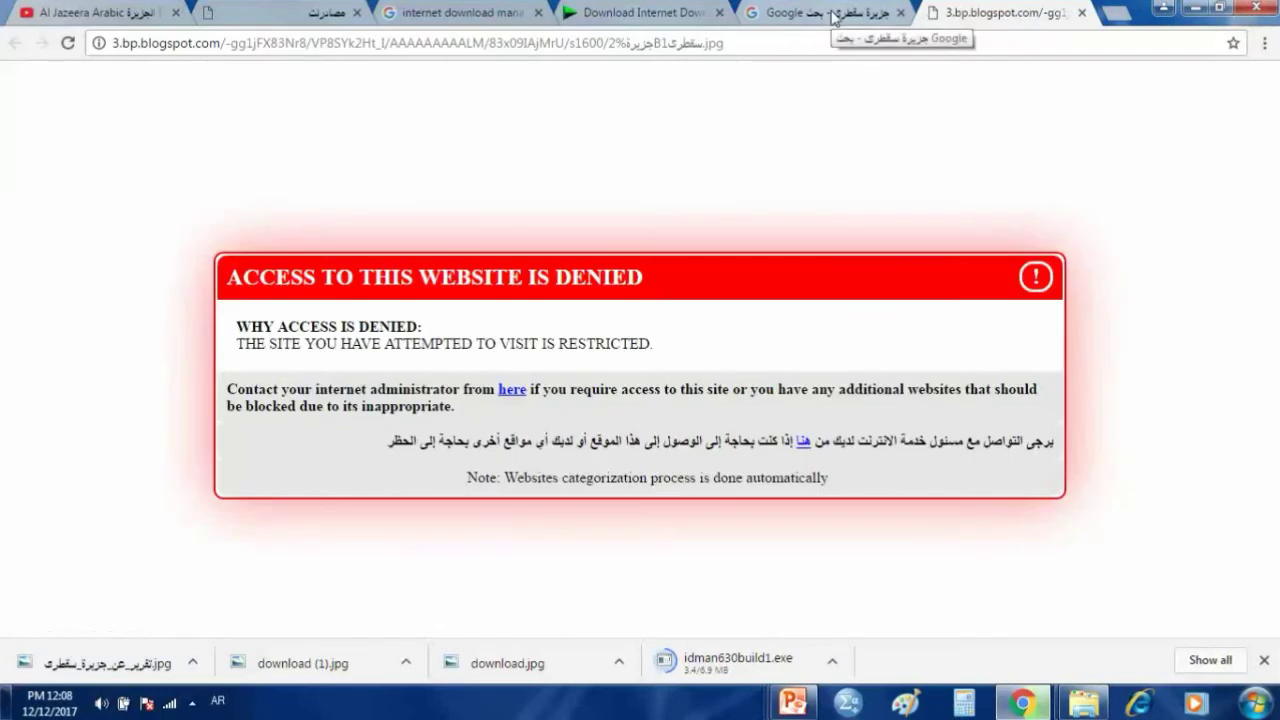
key("ctrl+w")
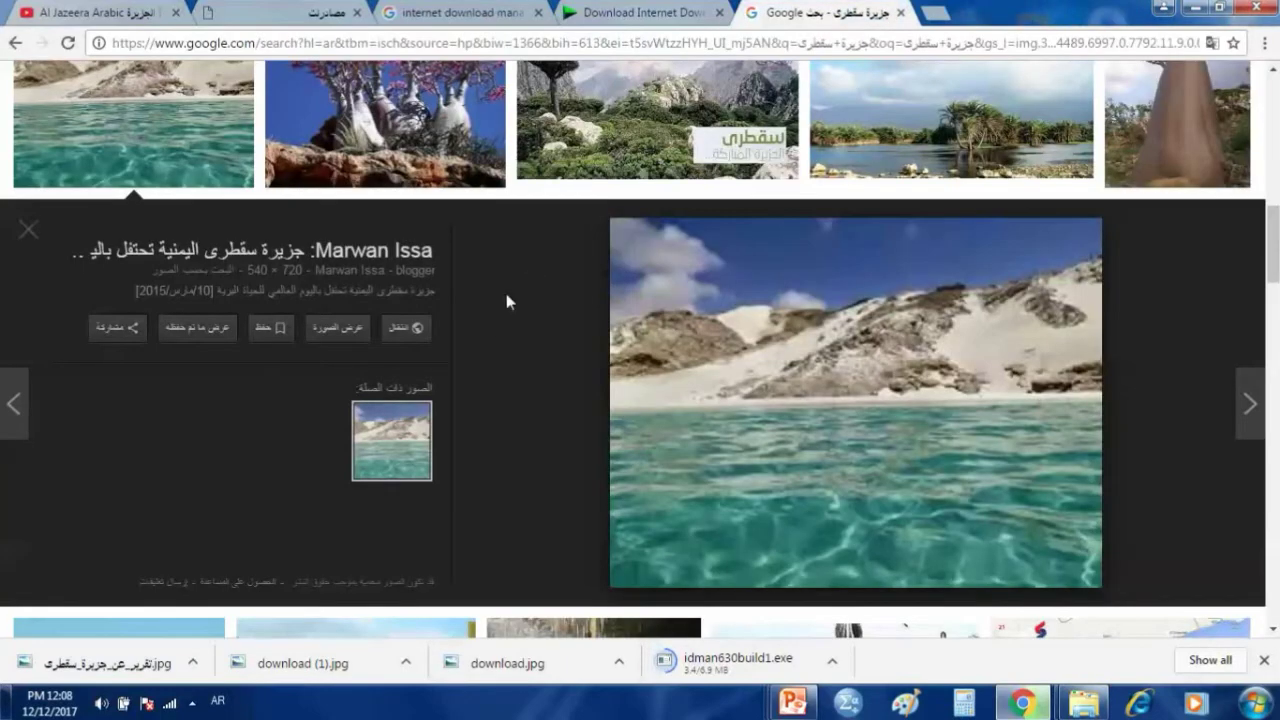
key("Escape")
scroll(490, 322, "down", 1)
scroll(547, 387, "down", 2)
scroll(547, 387, "down", 1)
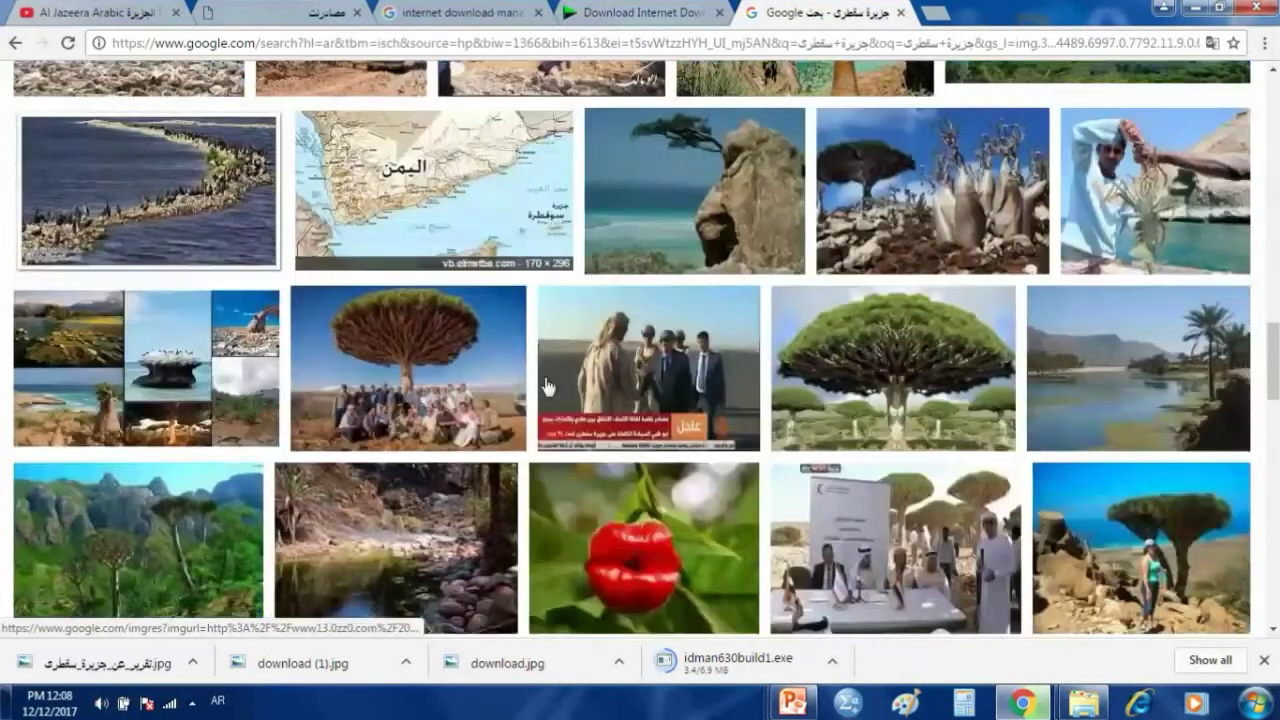
scroll(547, 387, "down", 2)
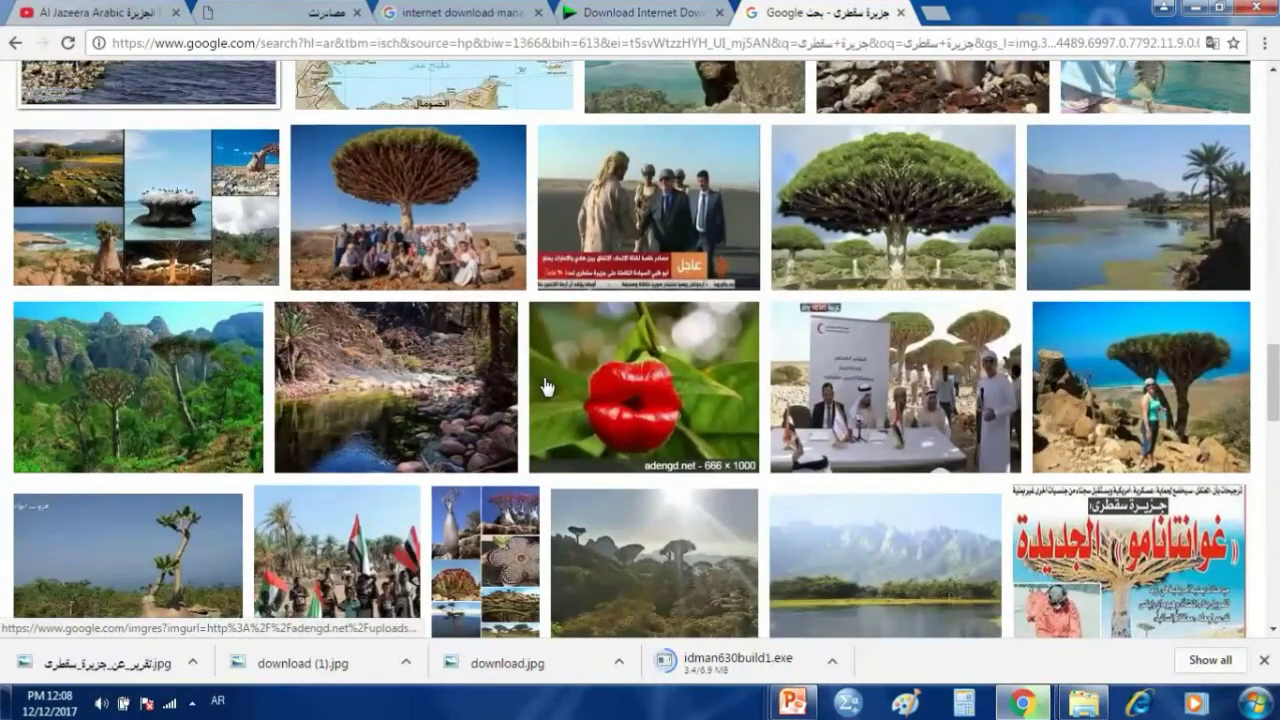
scroll(547, 387, "down", 3)
left_click(547, 387)
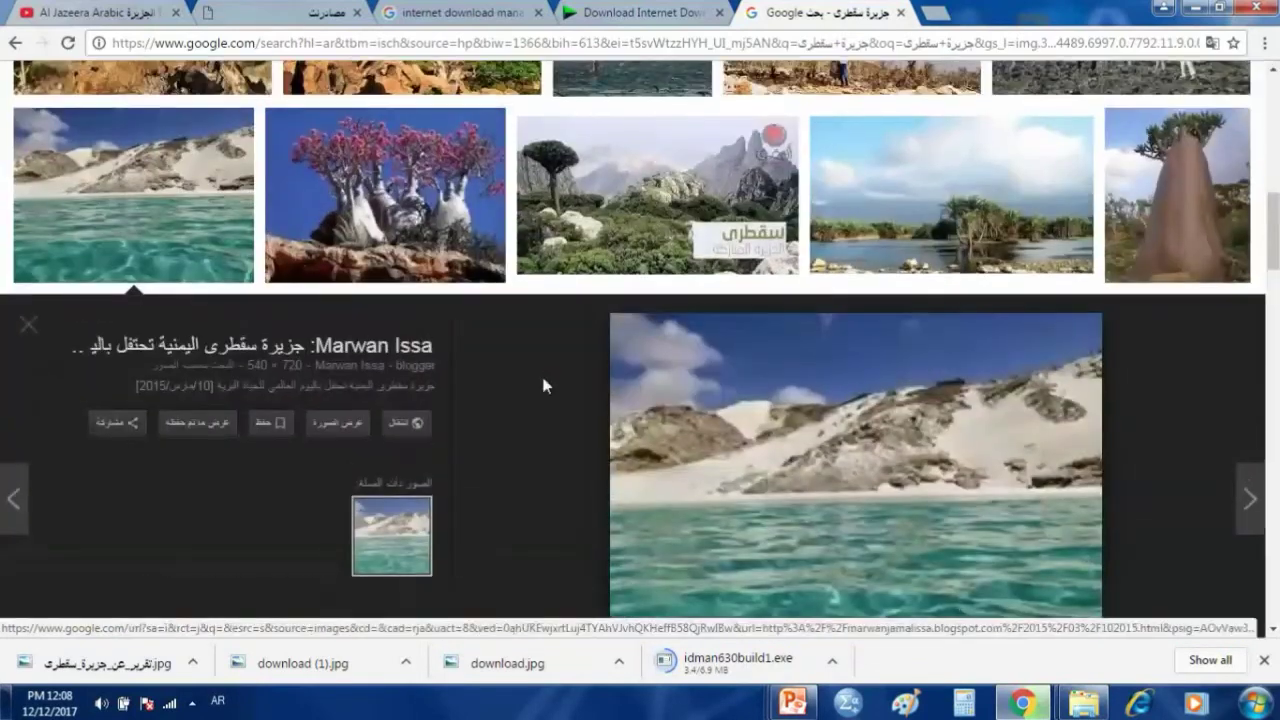
key("Escape")
left_click(677, 214)
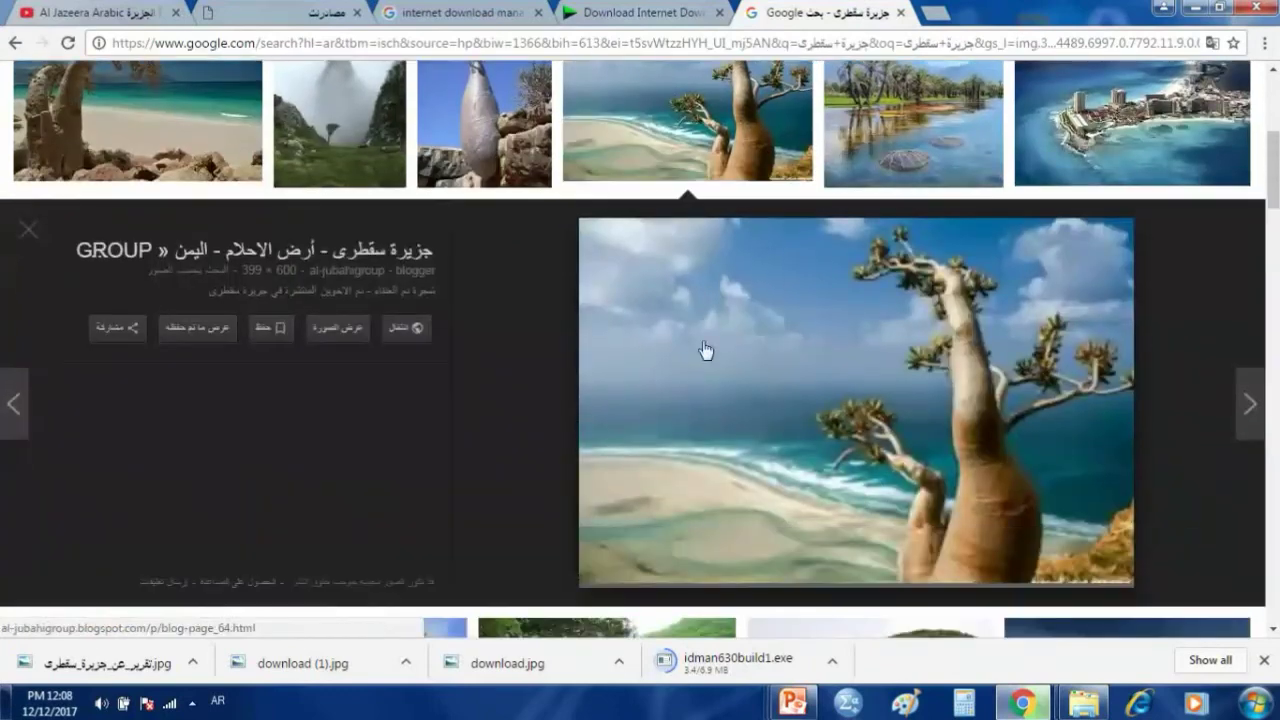
left_click(705, 350)
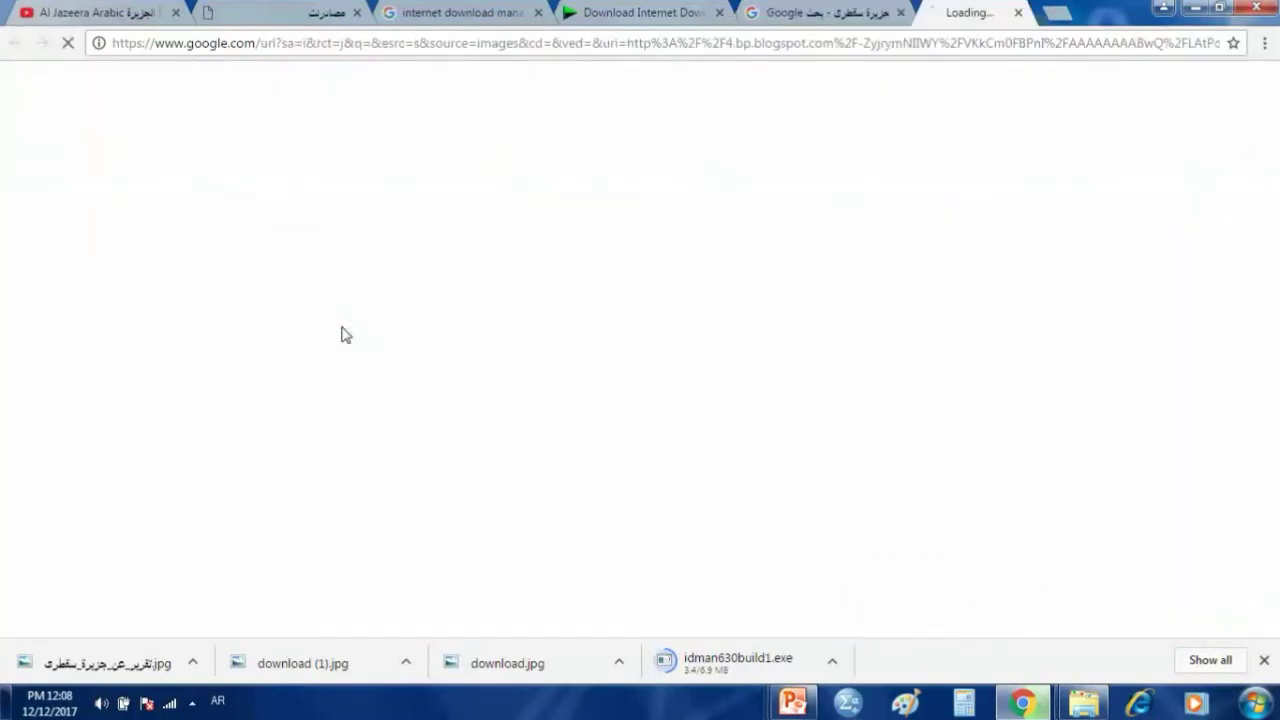
left_click(845, 10)
scroll(768, 414, "up", 3)
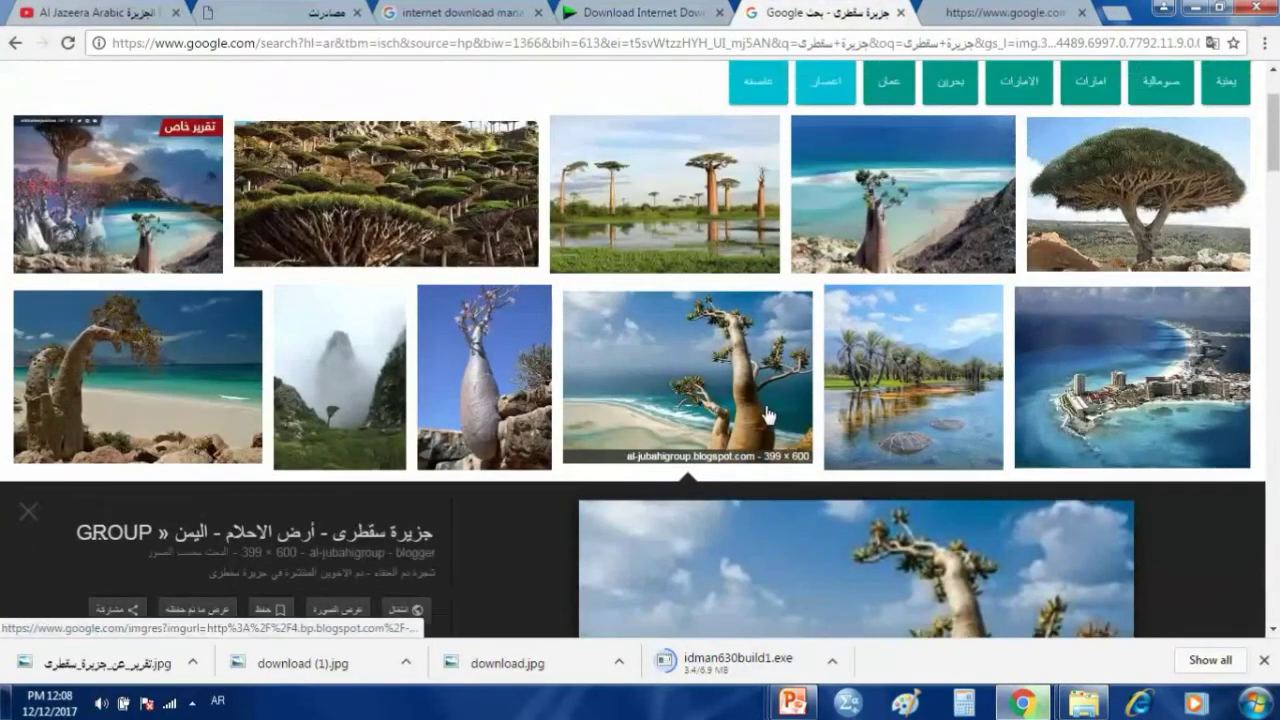
left_click(765, 413)
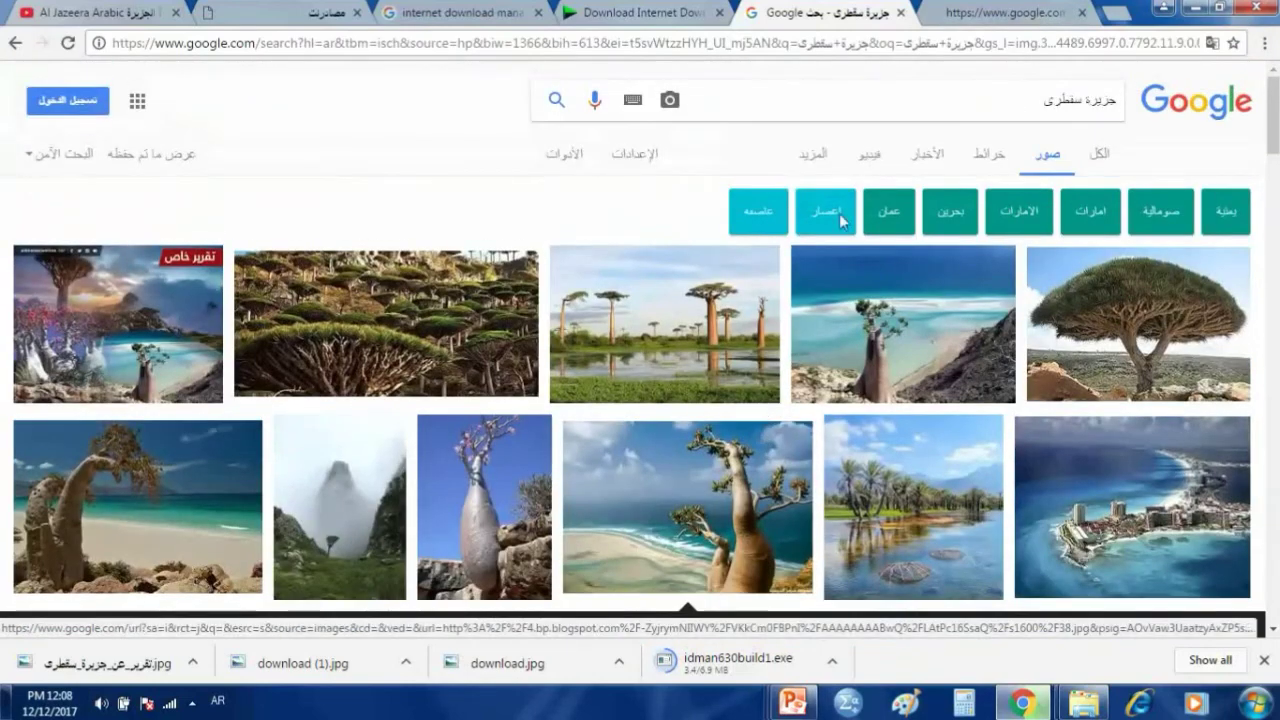
left_click(997, 14)
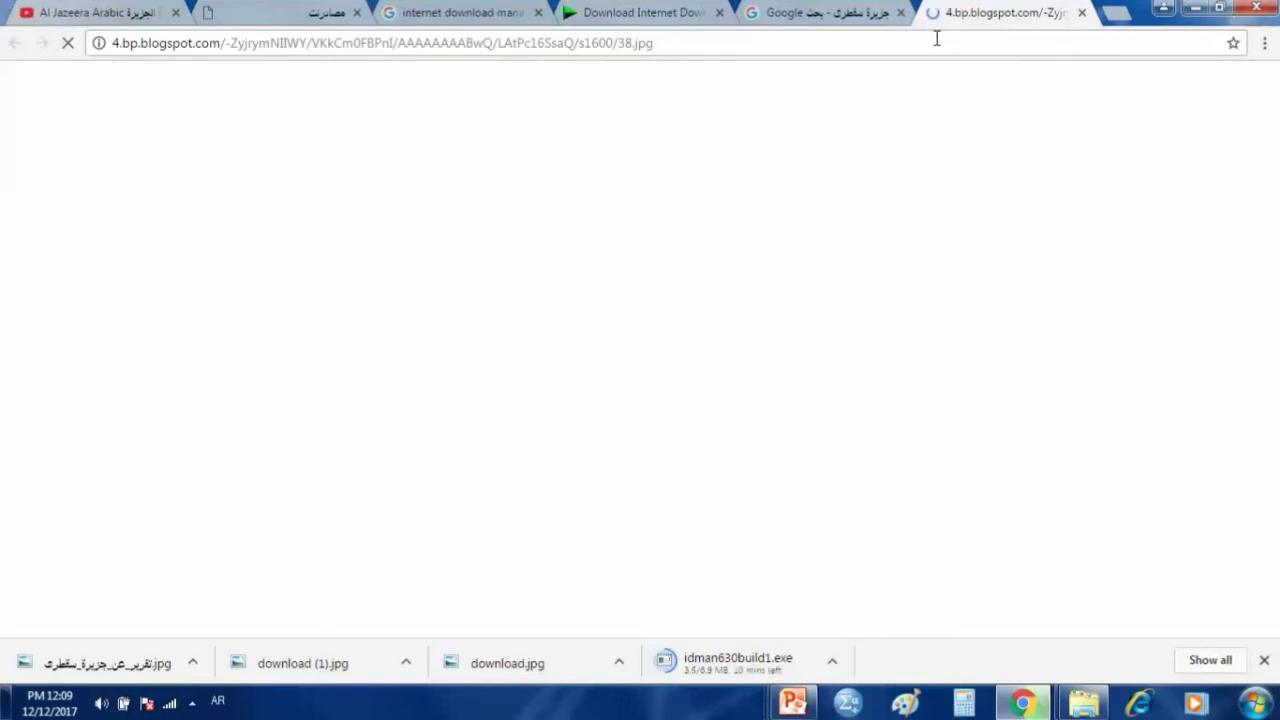
left_click(1081, 12)
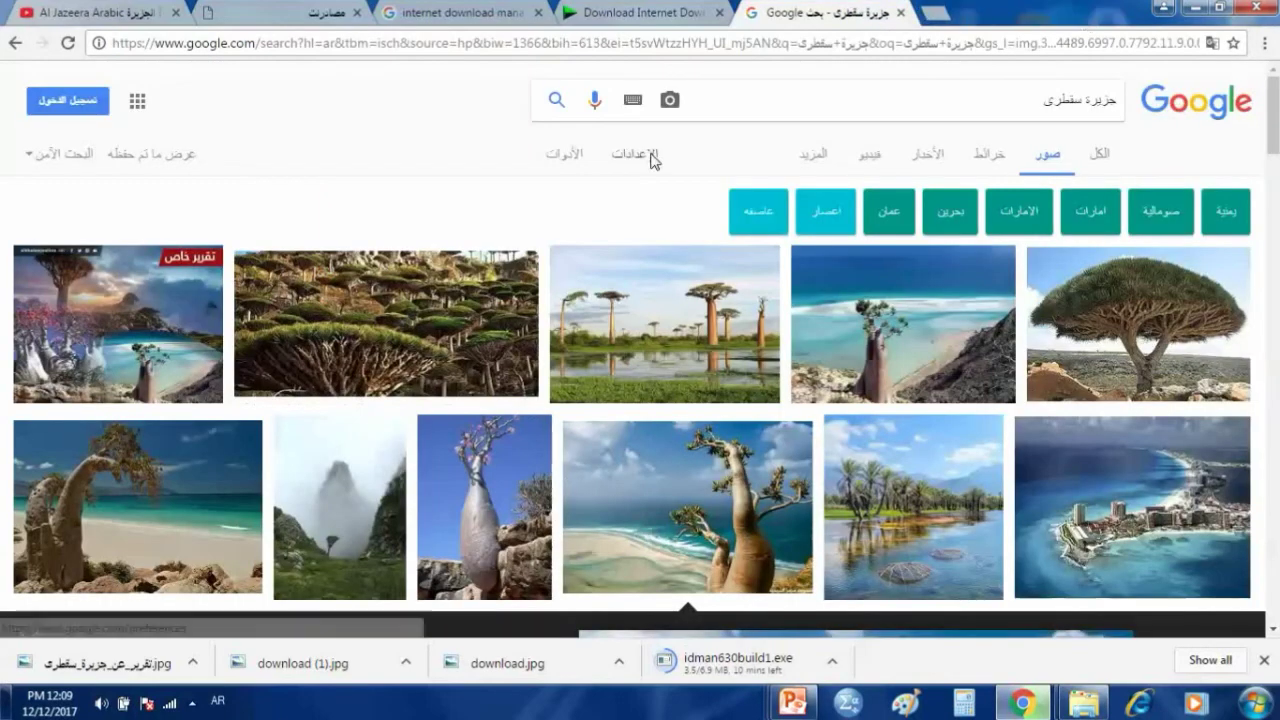
Switch to All results and replace the query جزيرة سقطرى with امي اليمن mp3
left_click(1101, 163)
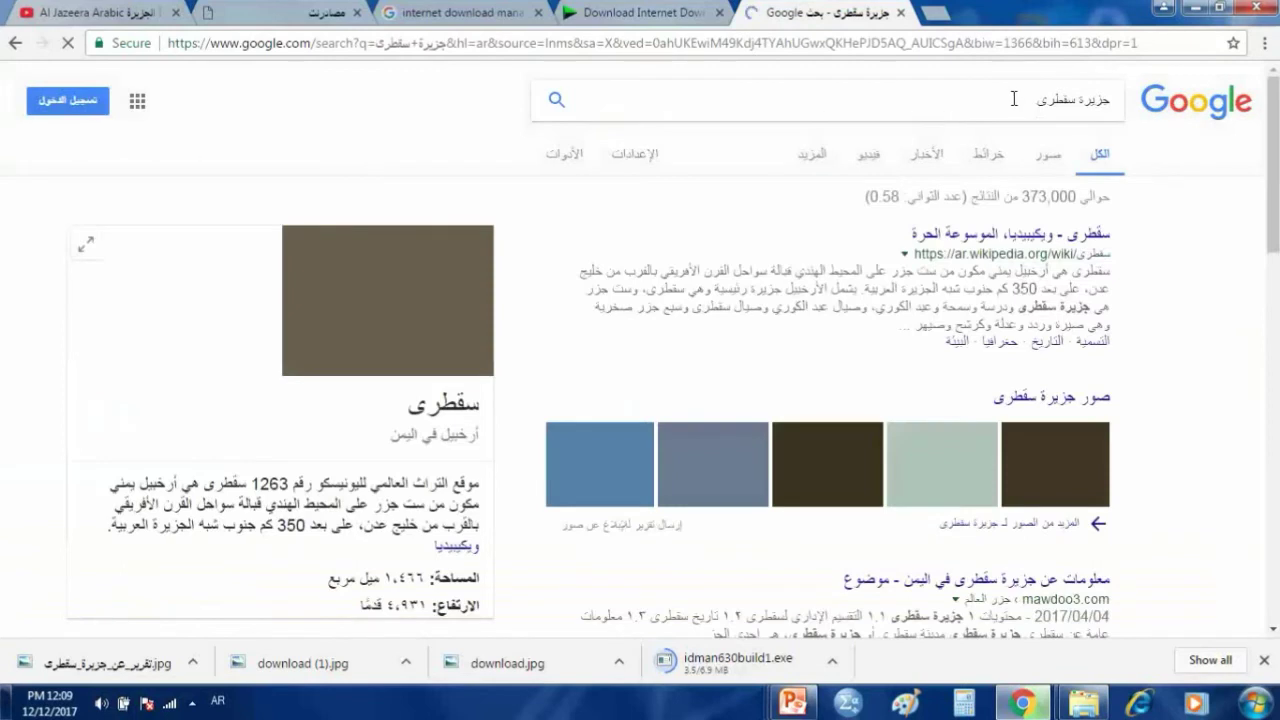
left_click_drag(1013, 98, 1115, 99)
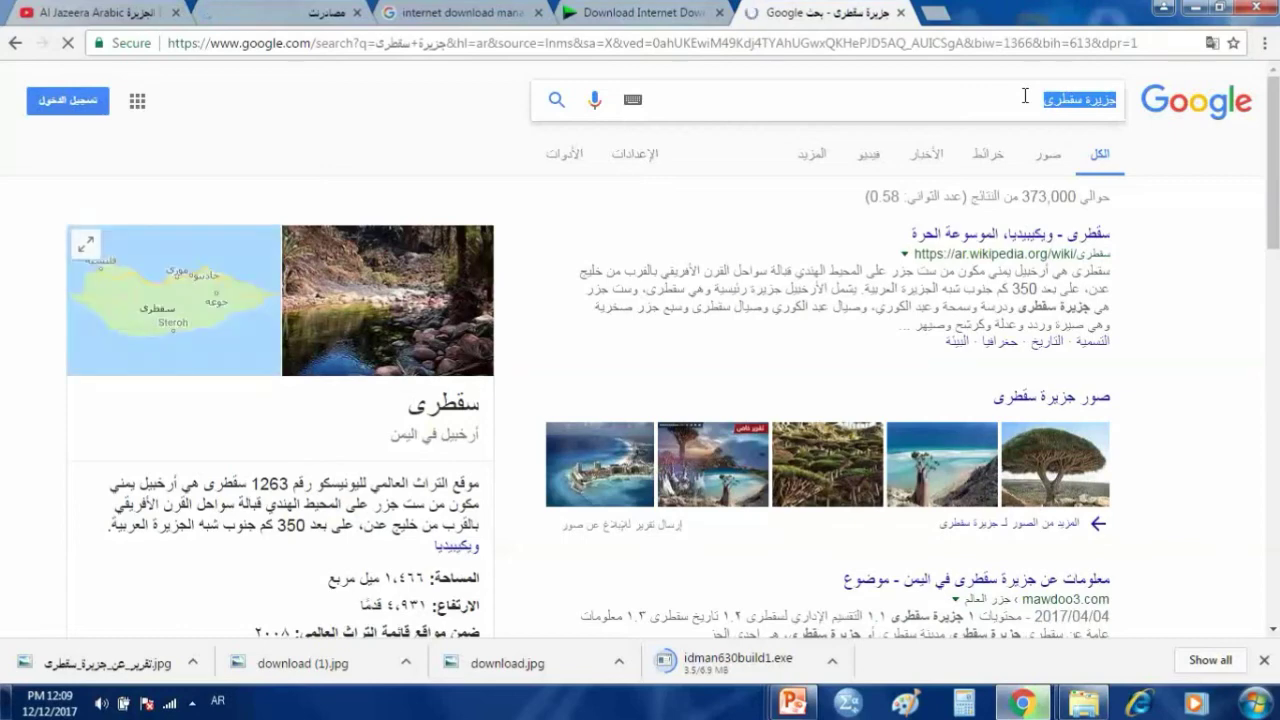
type("امي اليمن mp3")
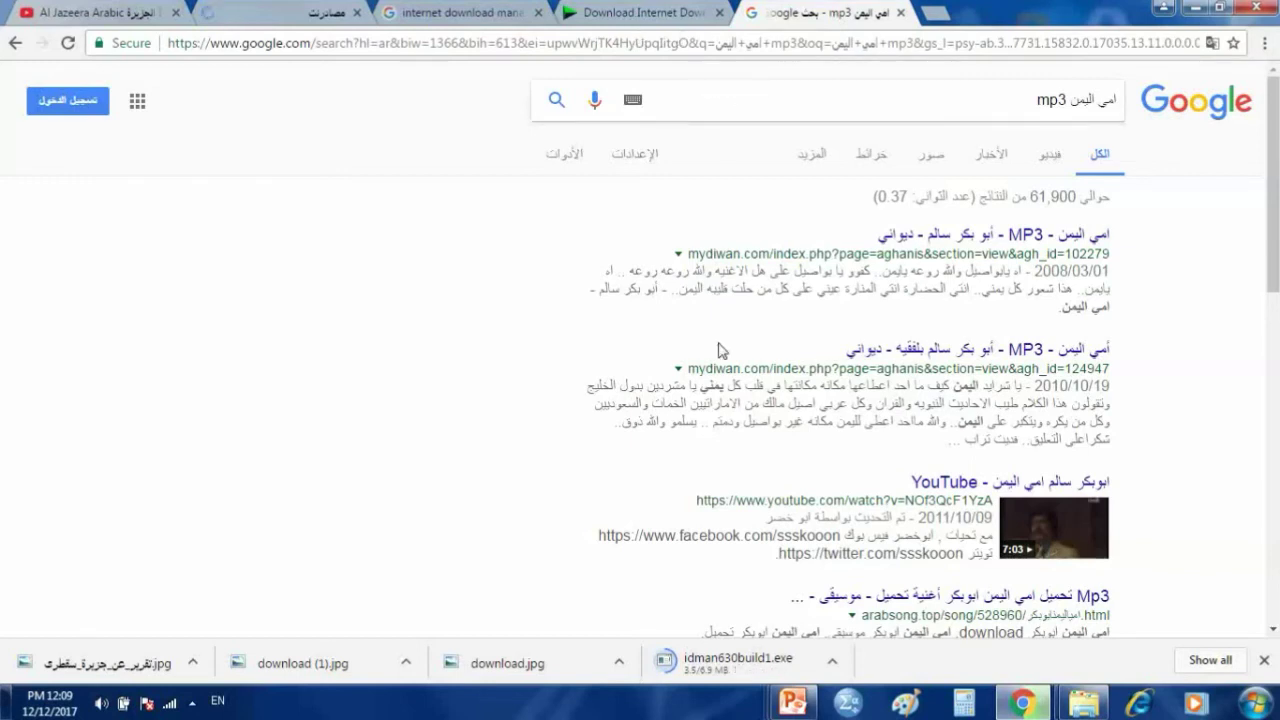
Open the first mydiwan.com result for 'امي اليمن' in a new tab and view it
double_click(709, 253)
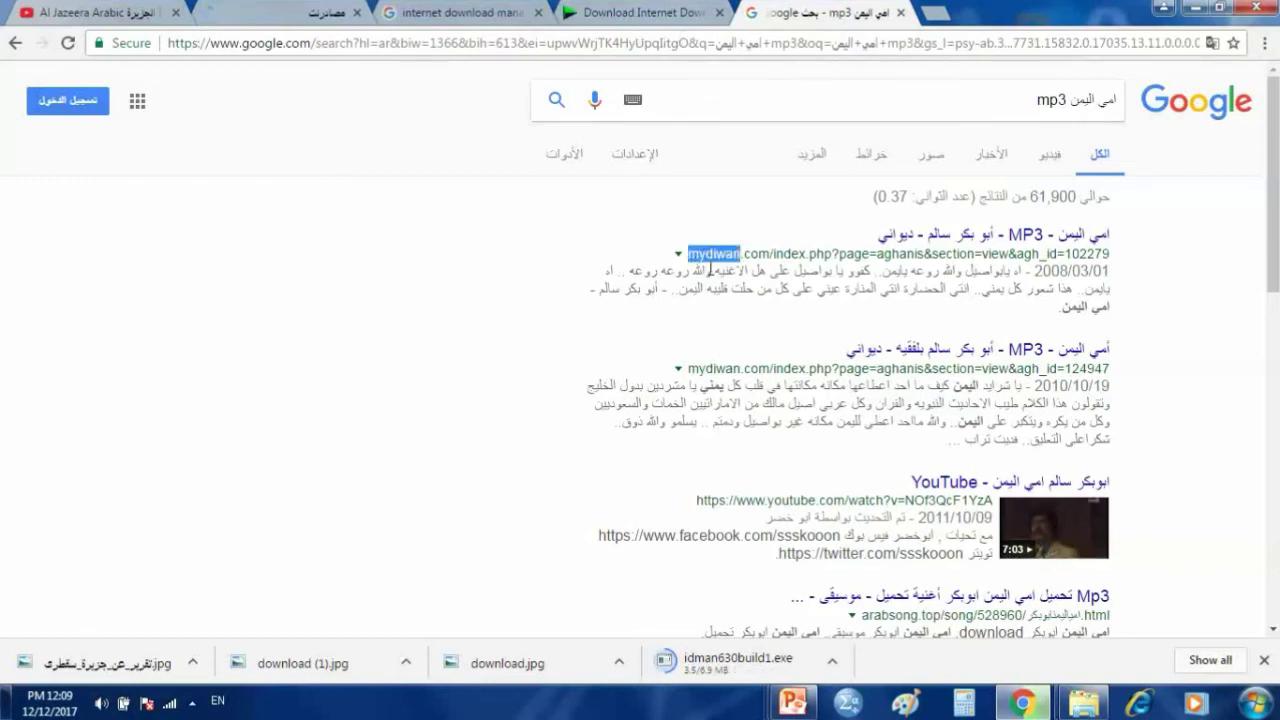
middle_click(1022, 238)
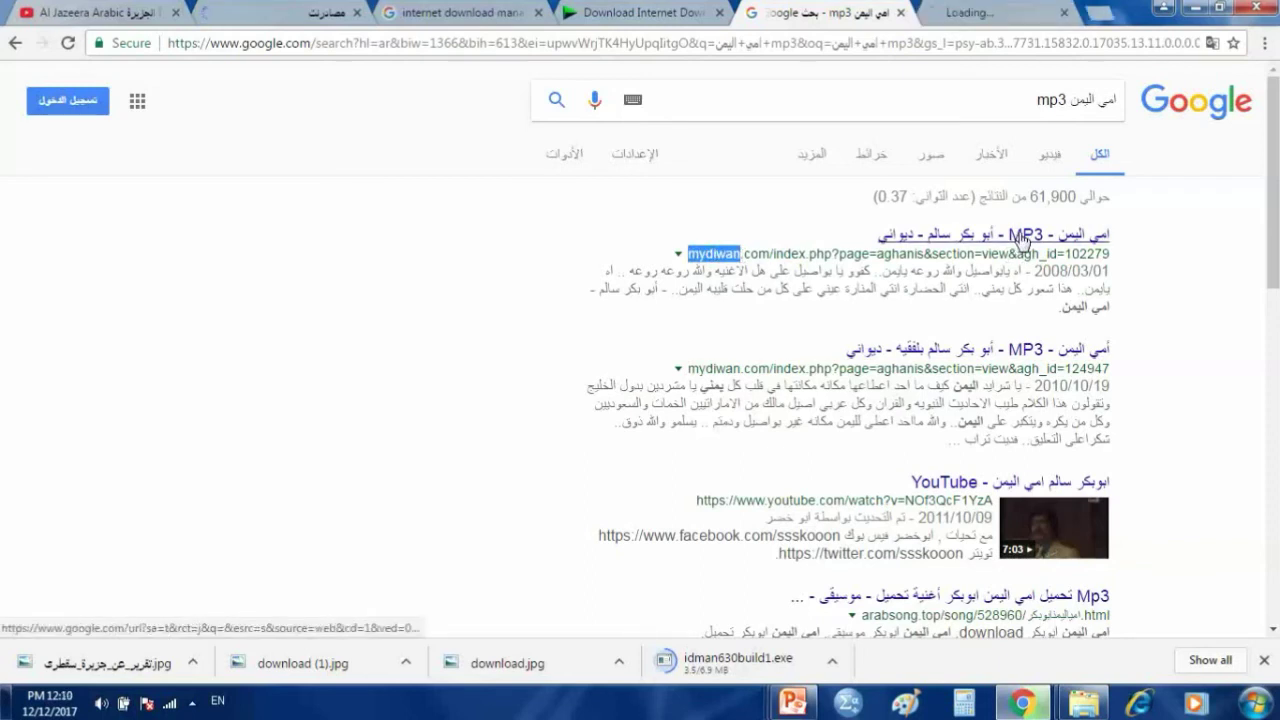
left_click(1006, 13)
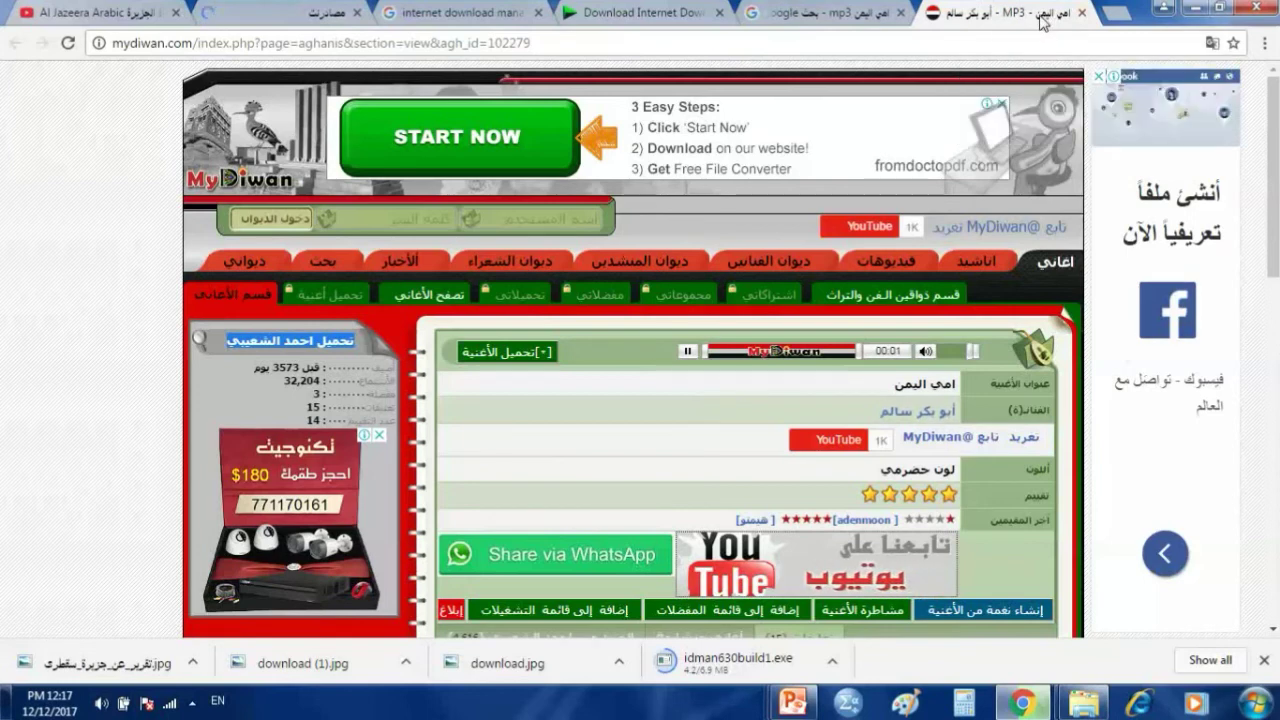
Start the MyDiwan song's mp3 download, close the song tab, and cancel that download
left_click(518, 361)
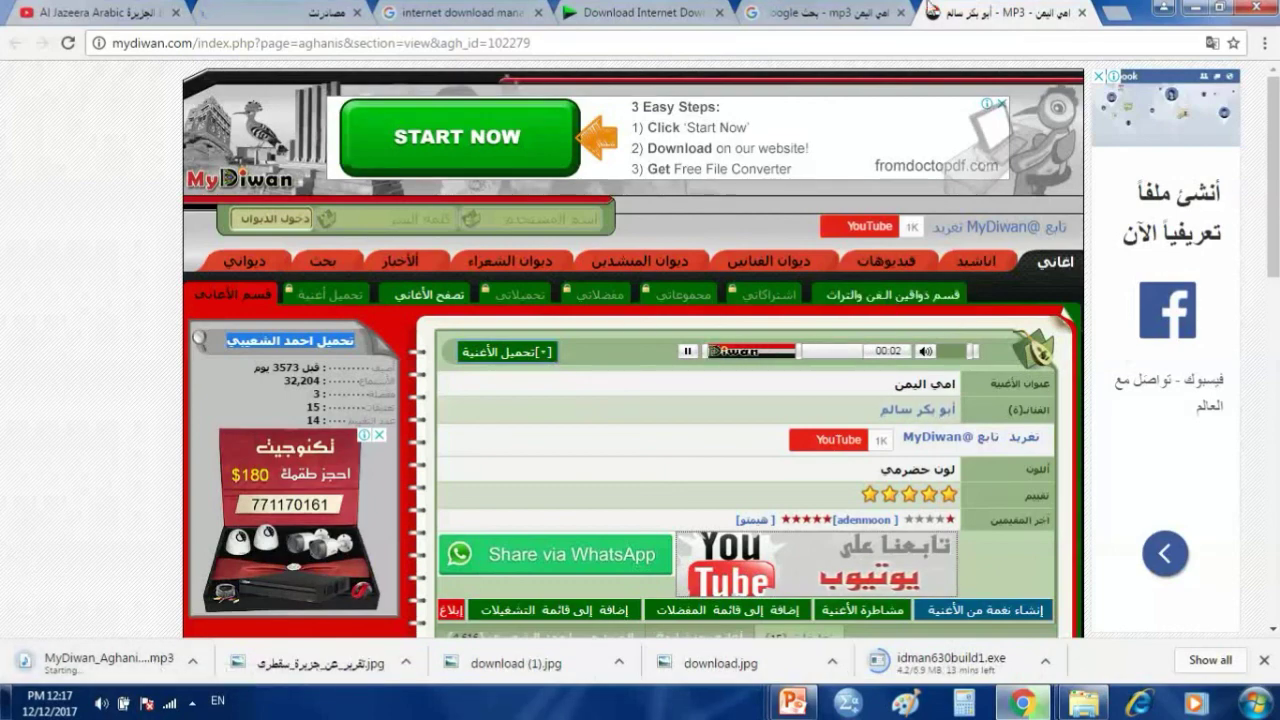
left_click(1081, 13)
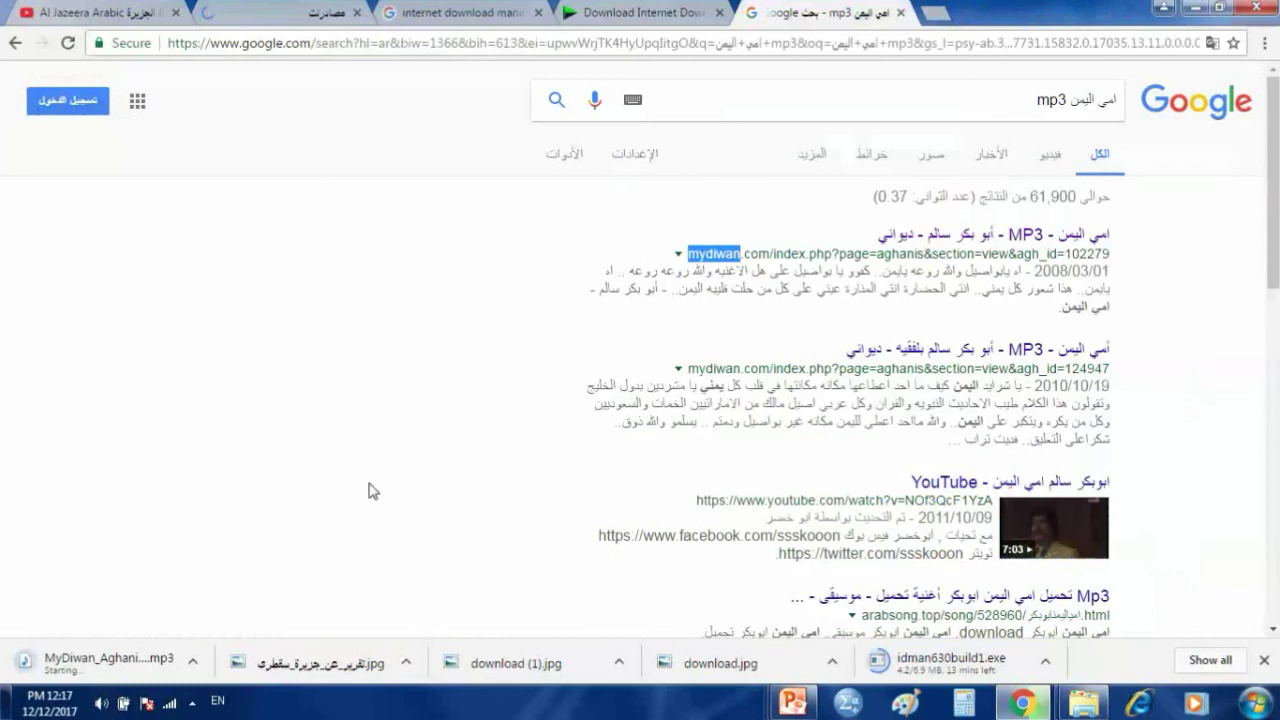
left_click(195, 664)
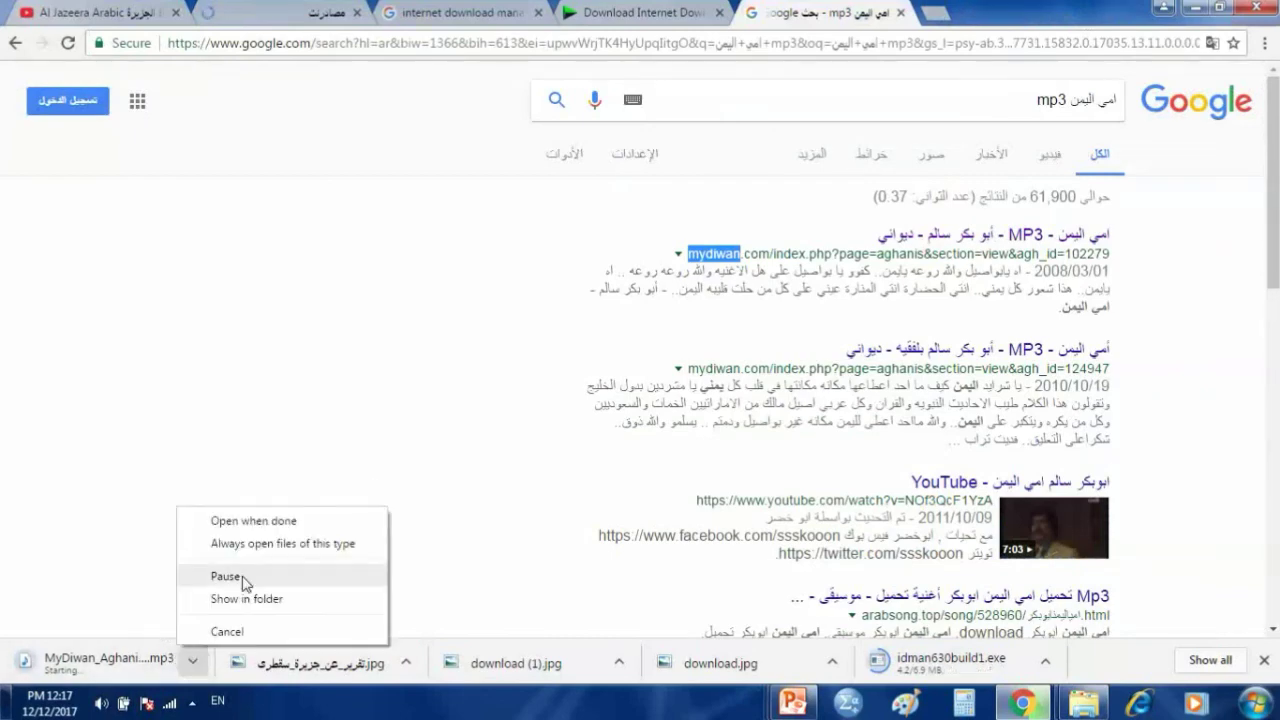
left_click(233, 633)
Open a Computer window with Win+E and go to the Downloads folder to see the saved Socotra JPEGs
key("super+e")
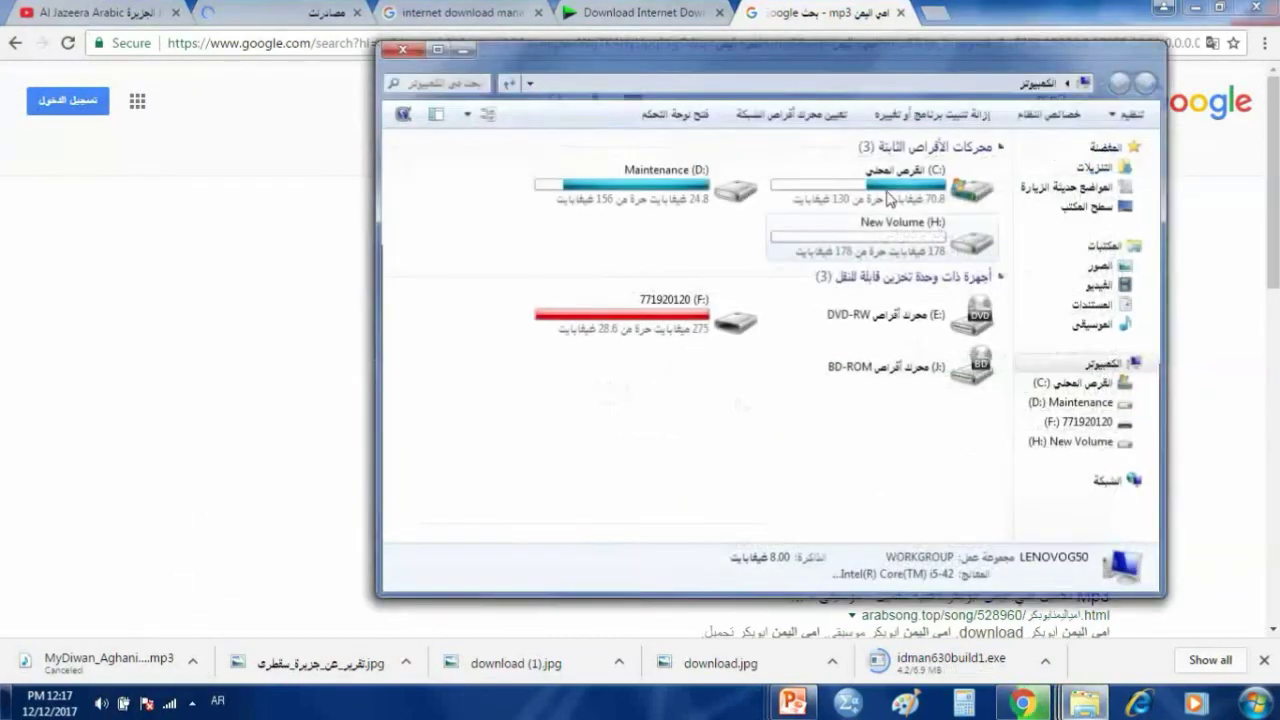
left_click(1099, 168)
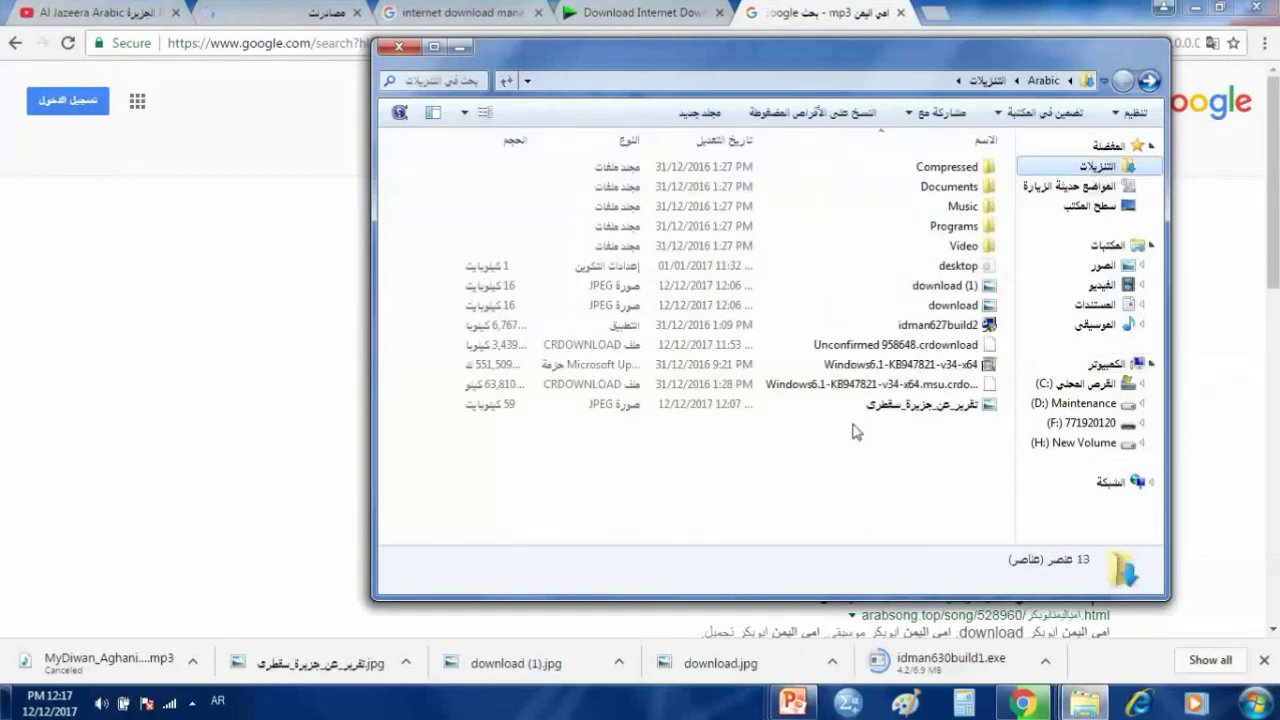